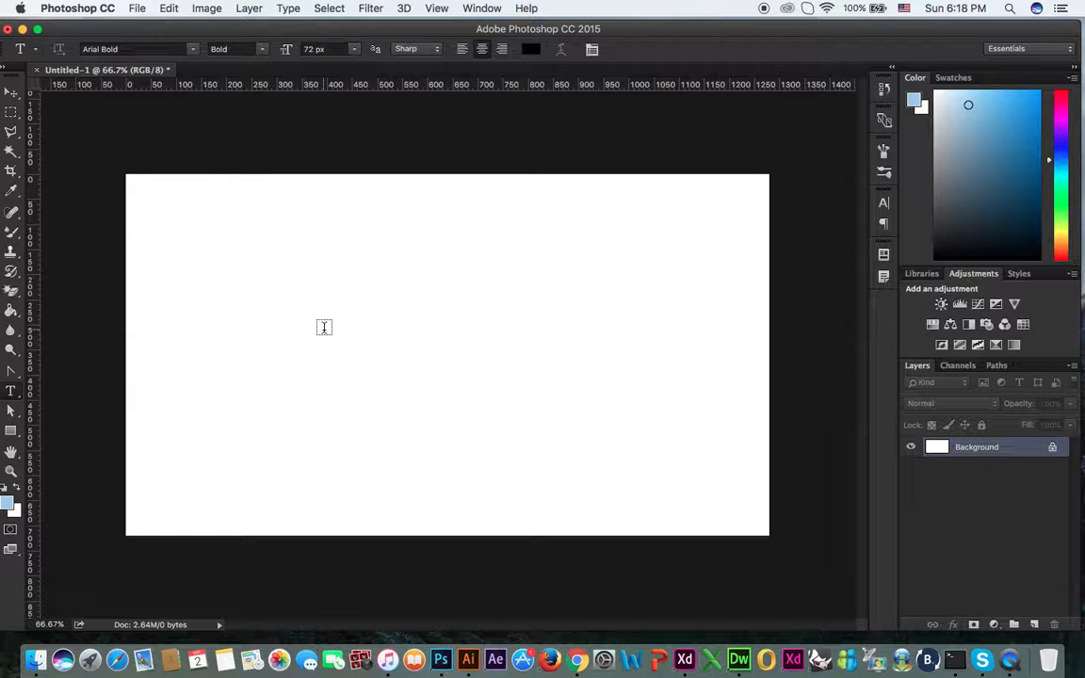
Step: Delete an accidental empty text layer, keeping the Horizontal Type tool active
left_click(323, 327)
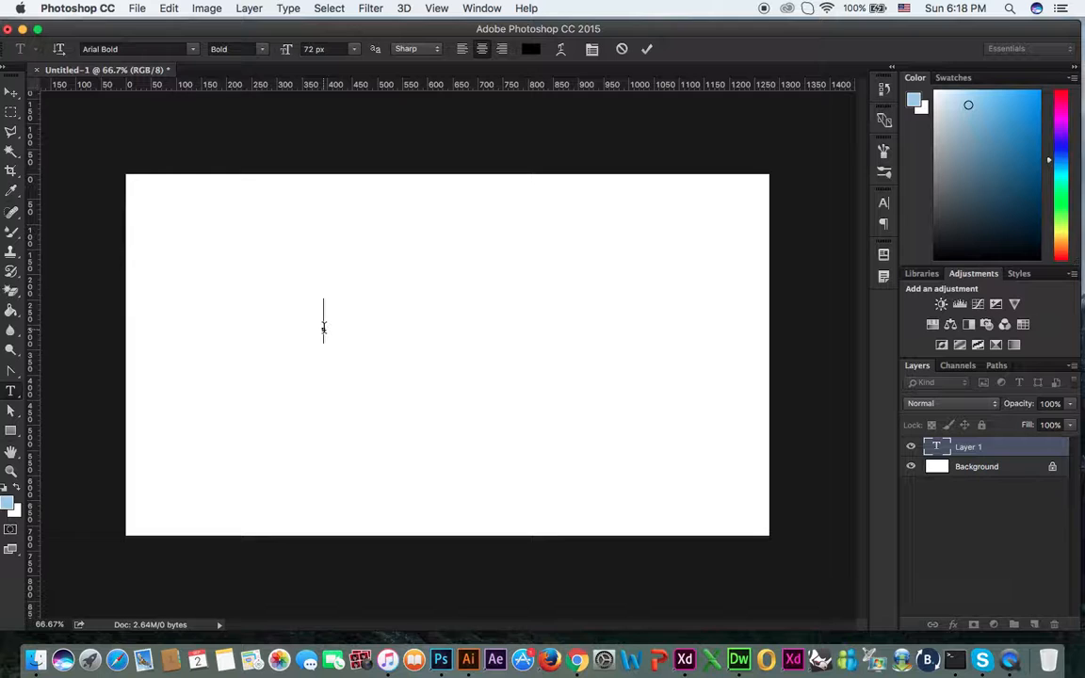
left_click(11, 391)
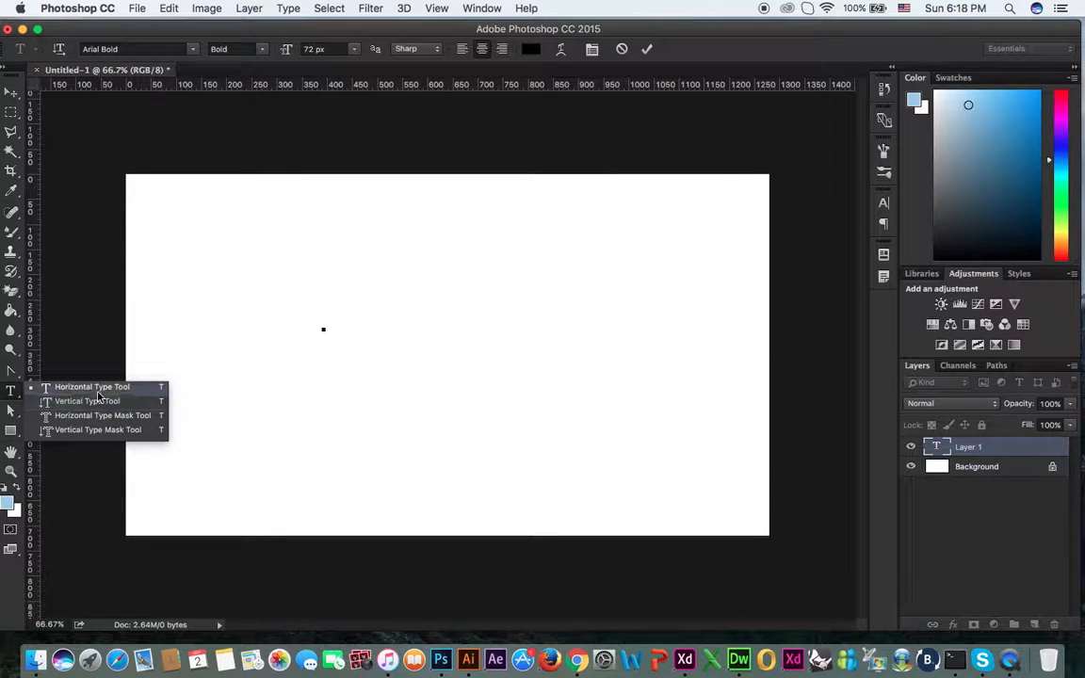
left_click(97, 390)
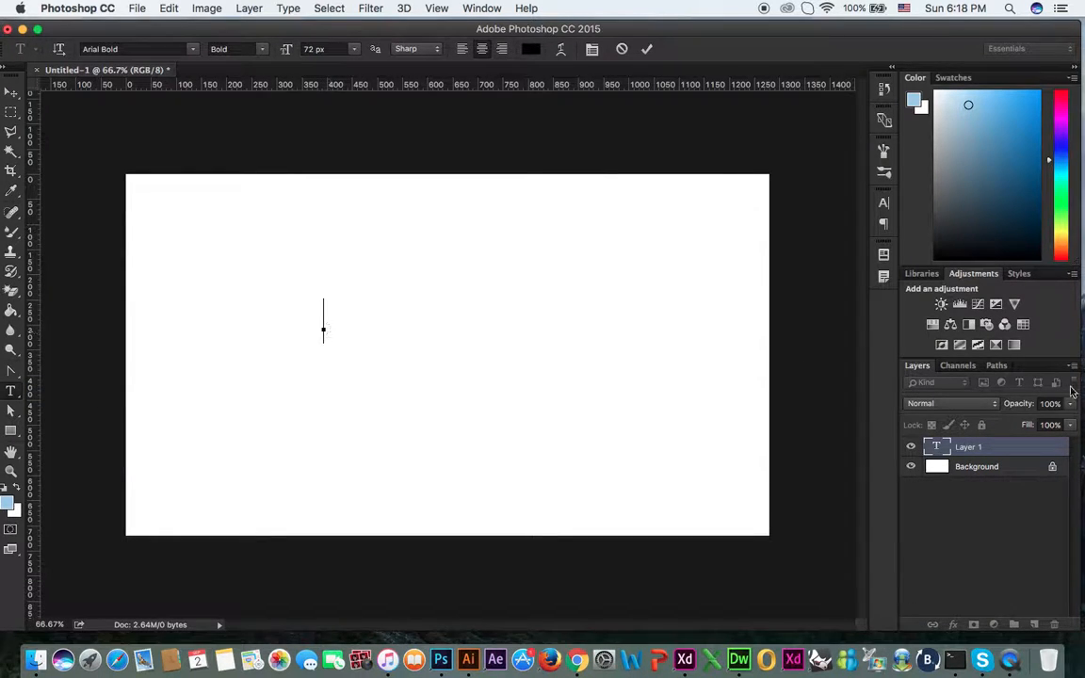
left_click(981, 447)
left_click(985, 471)
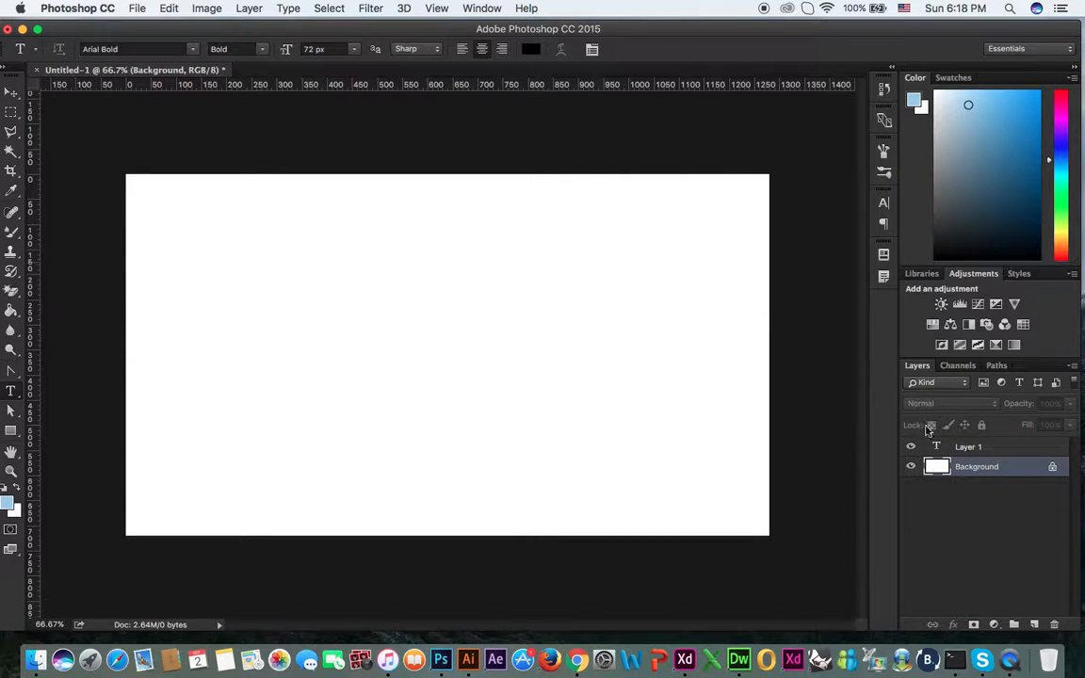
left_click(959, 449)
key("BackSpace")
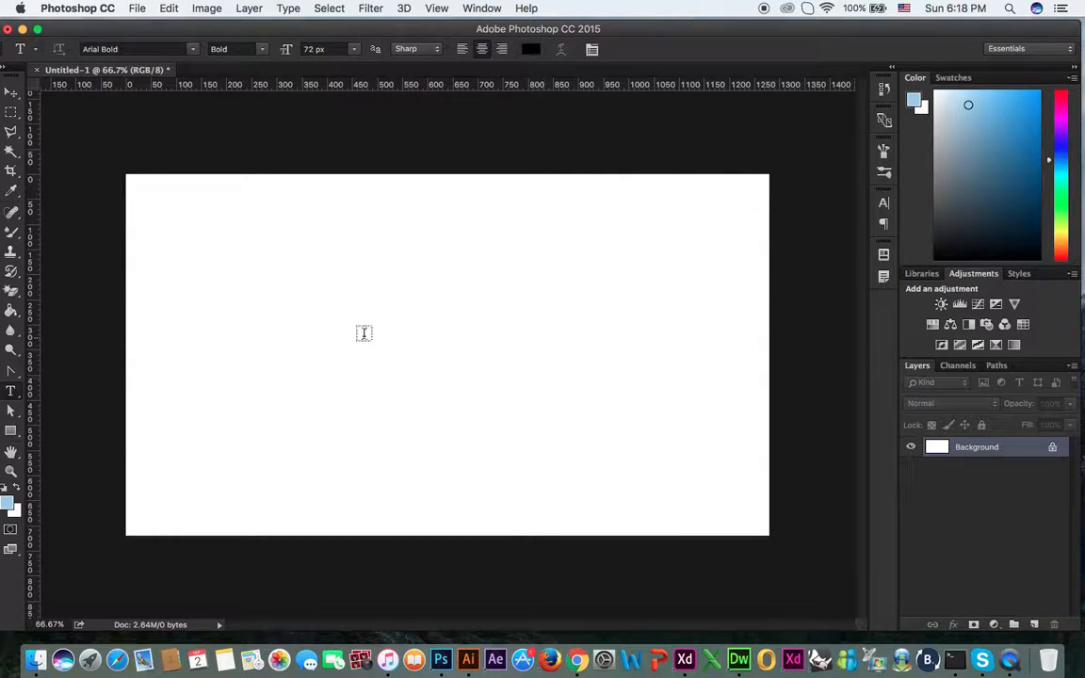
Step: Type the person's name in capitals and move it toward the canvas centre
left_click(364, 334)
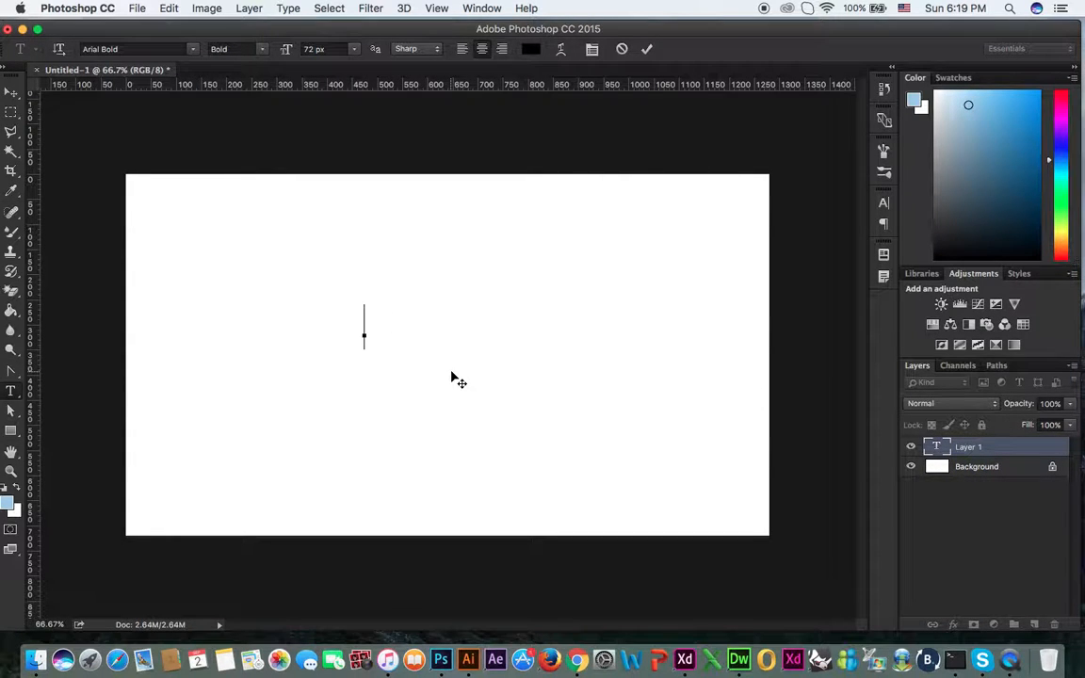
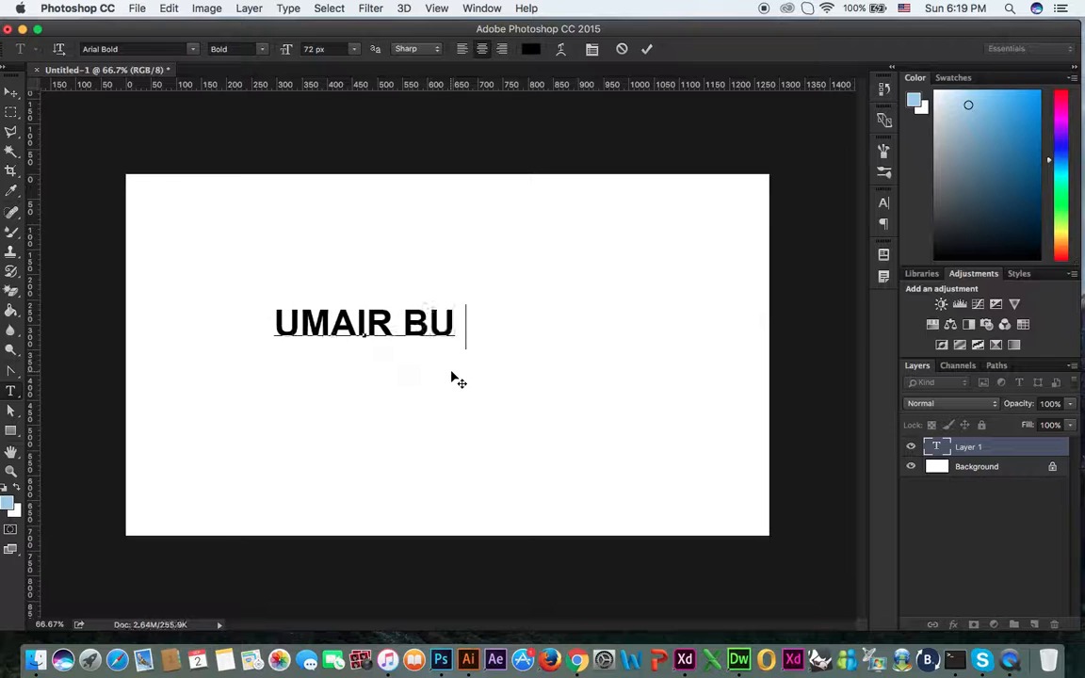
left_click(11, 91)
left_click_drag(417, 336, 534, 345)
left_click(12, 390)
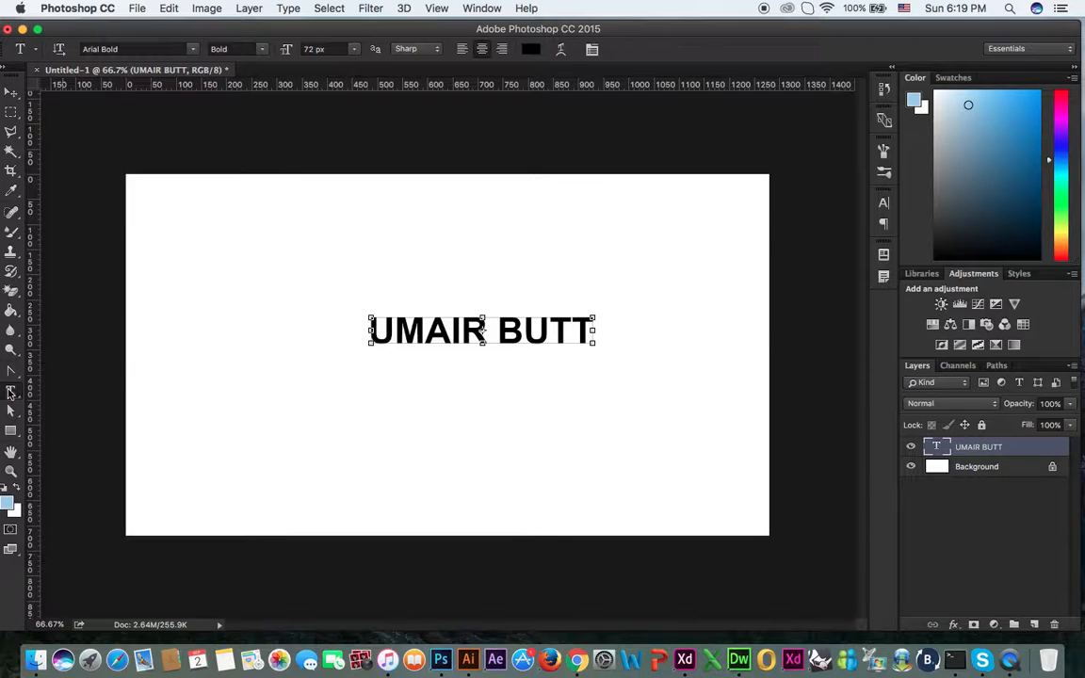
Step: Set the name text's font to American Typewriter Bold
left_click(192, 49)
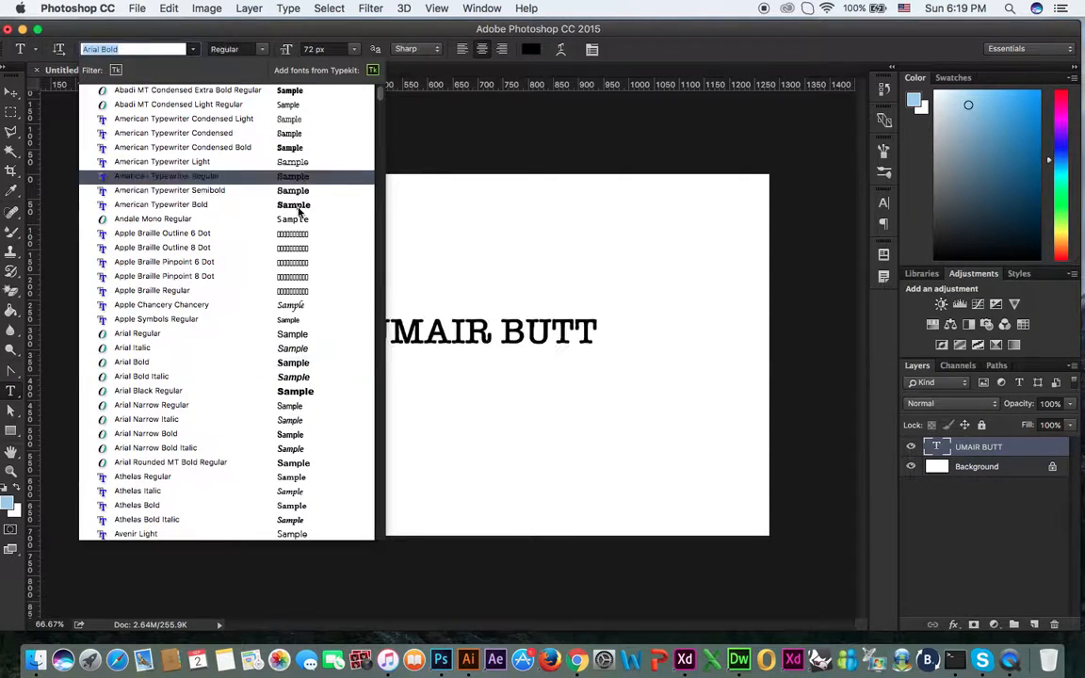
left_click(300, 207)
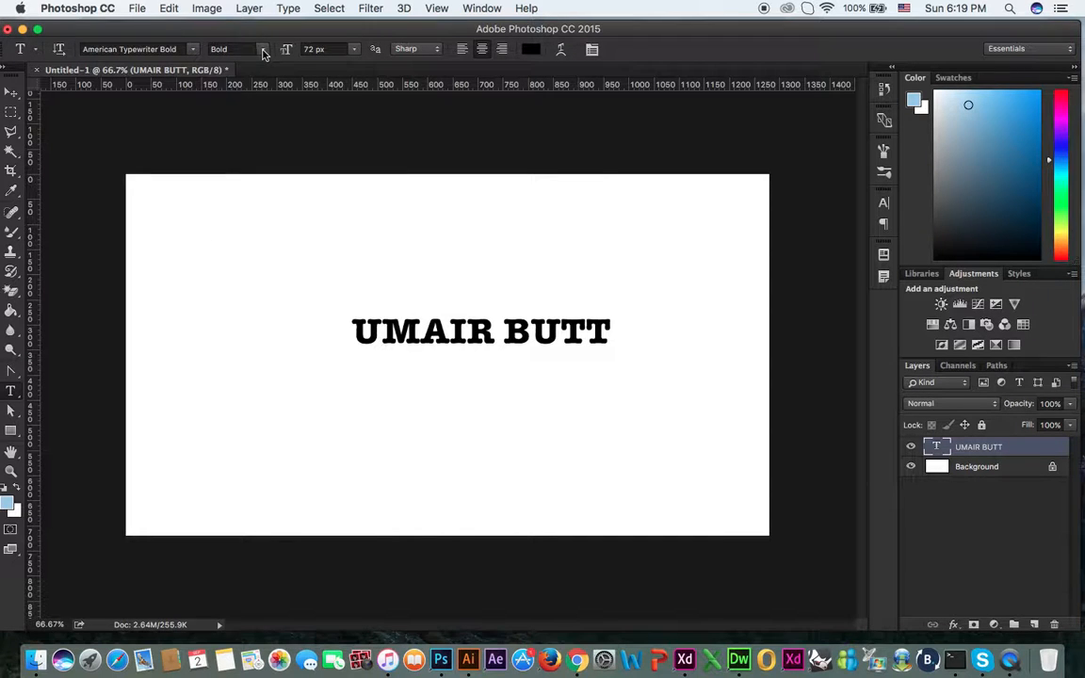
left_click(263, 51)
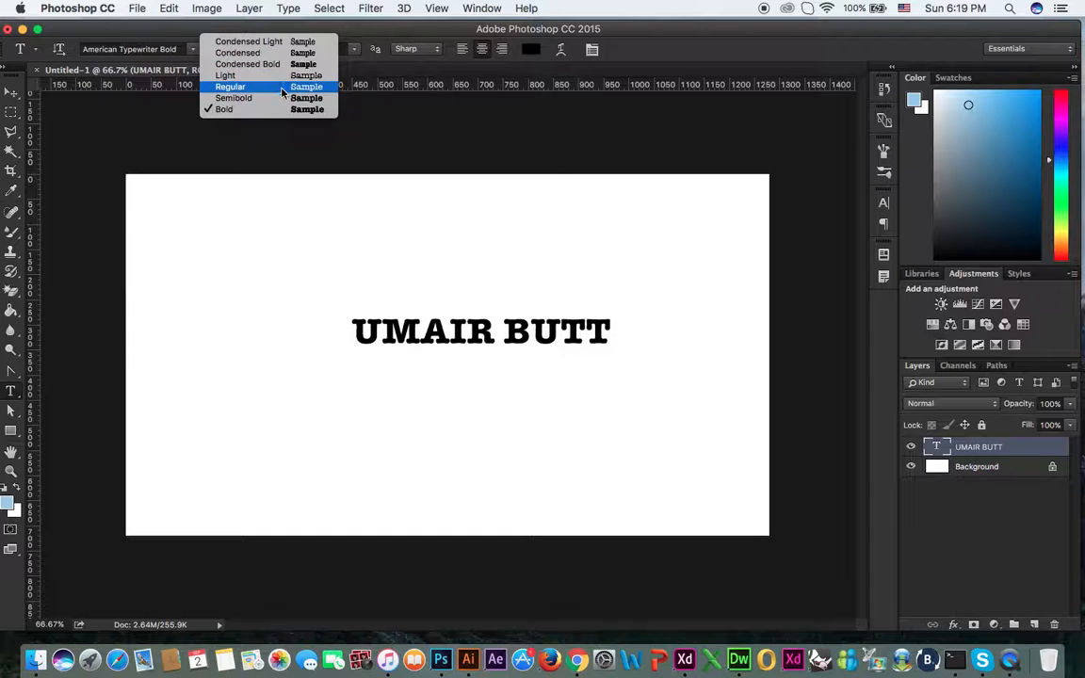
left_click(281, 90)
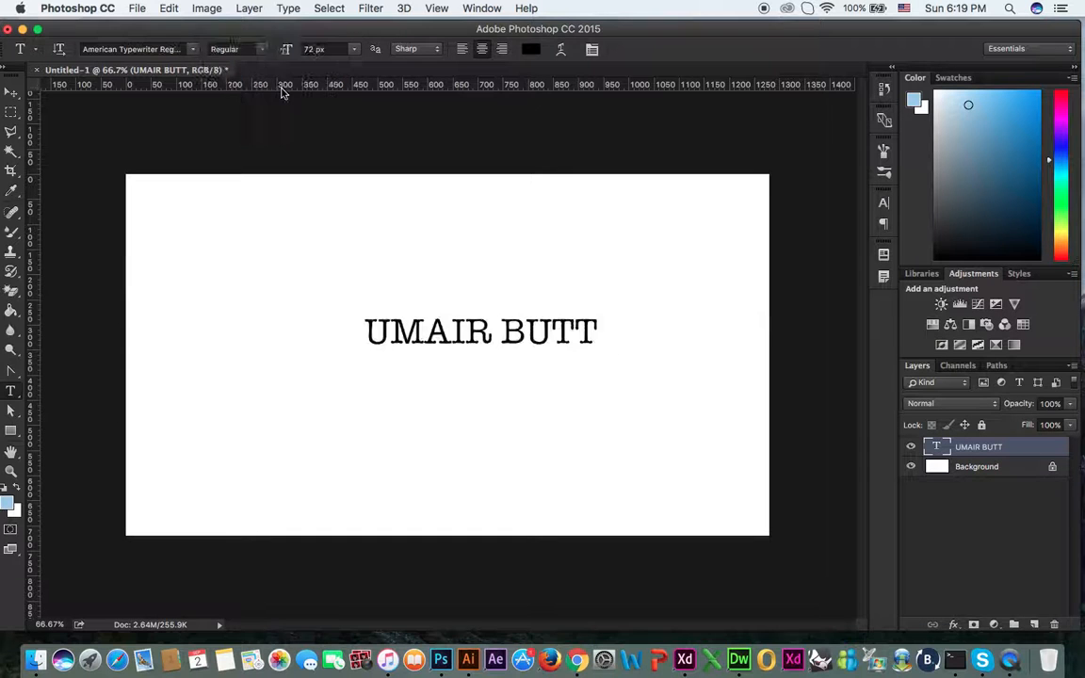
left_click(243, 49)
left_click(272, 110)
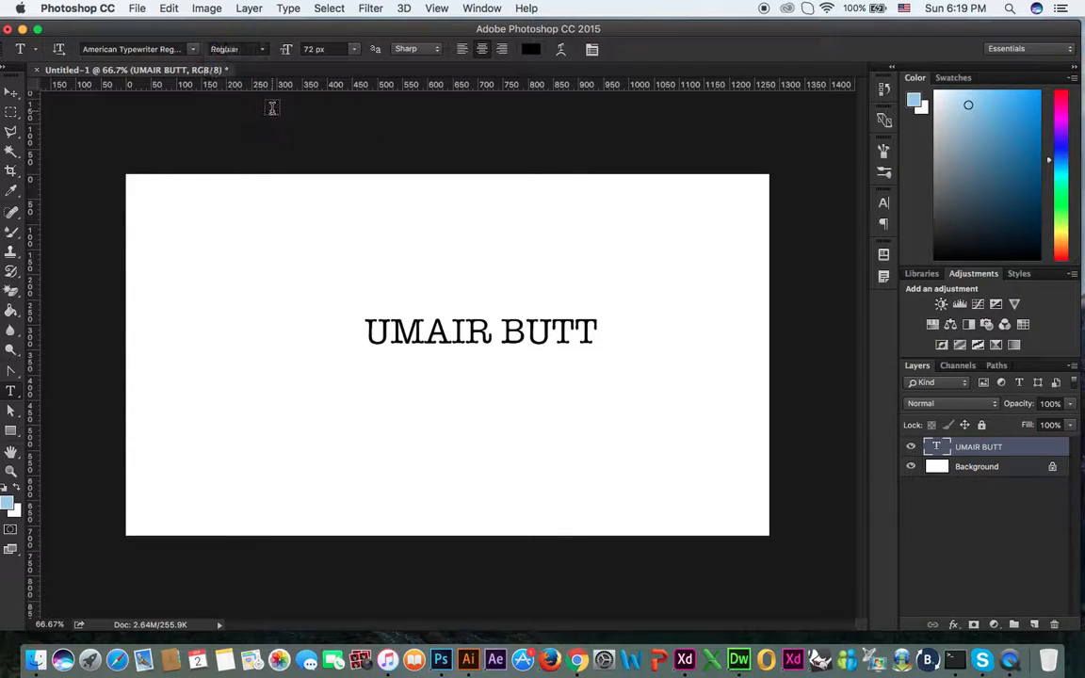
Step: Set the name text's font size to 100 px
left_click(355, 52)
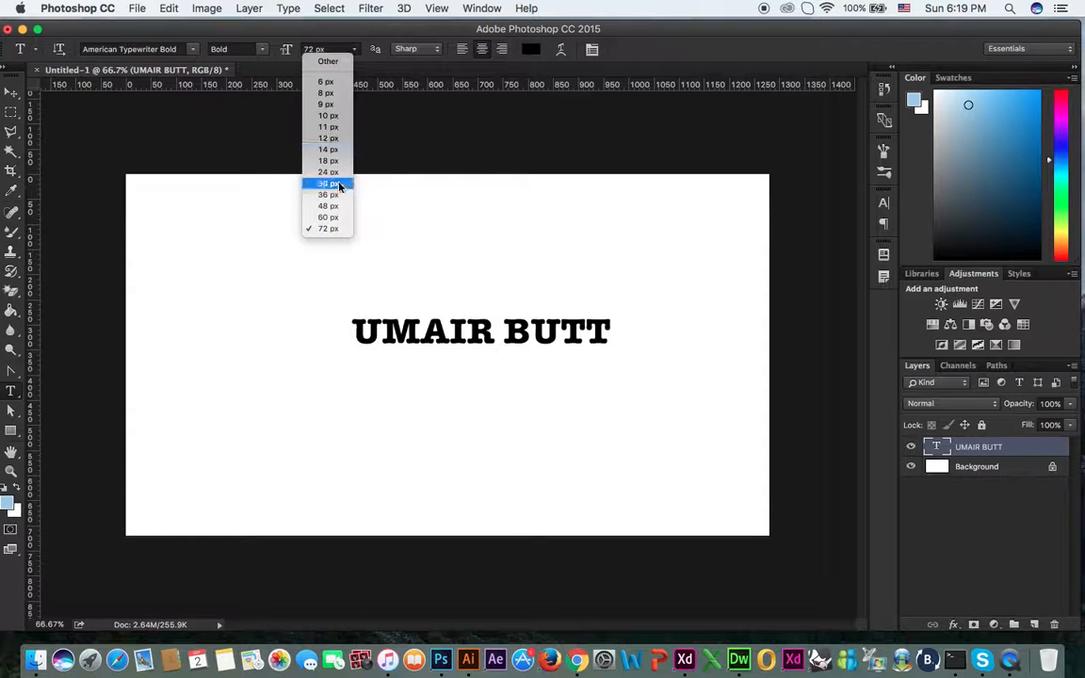
left_click(341, 150)
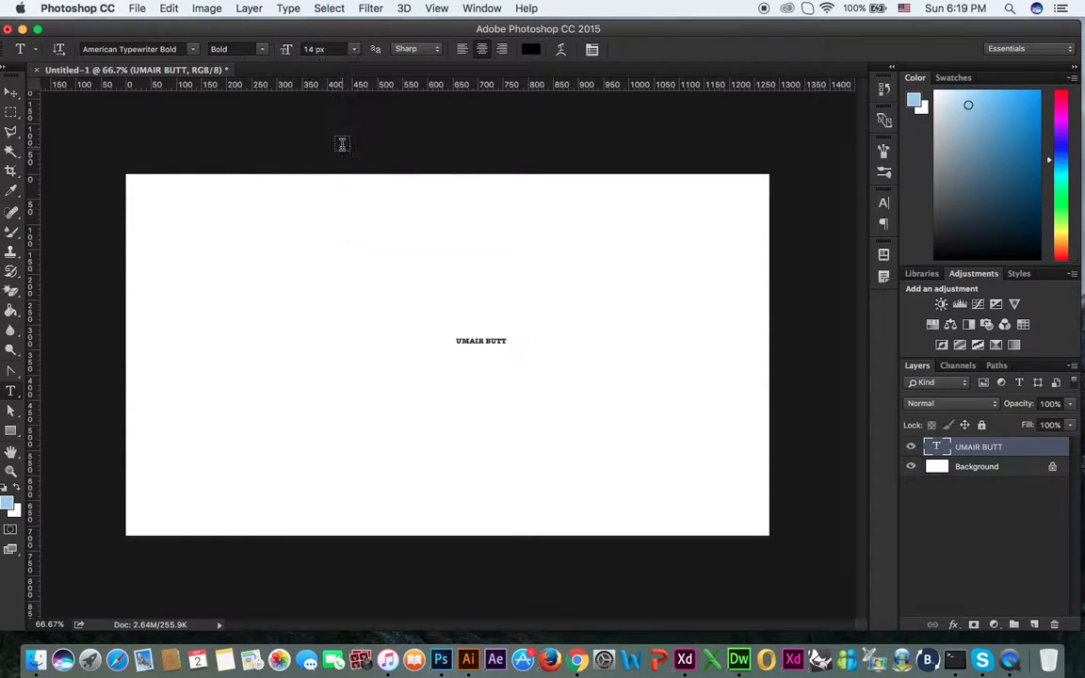
left_click(354, 49)
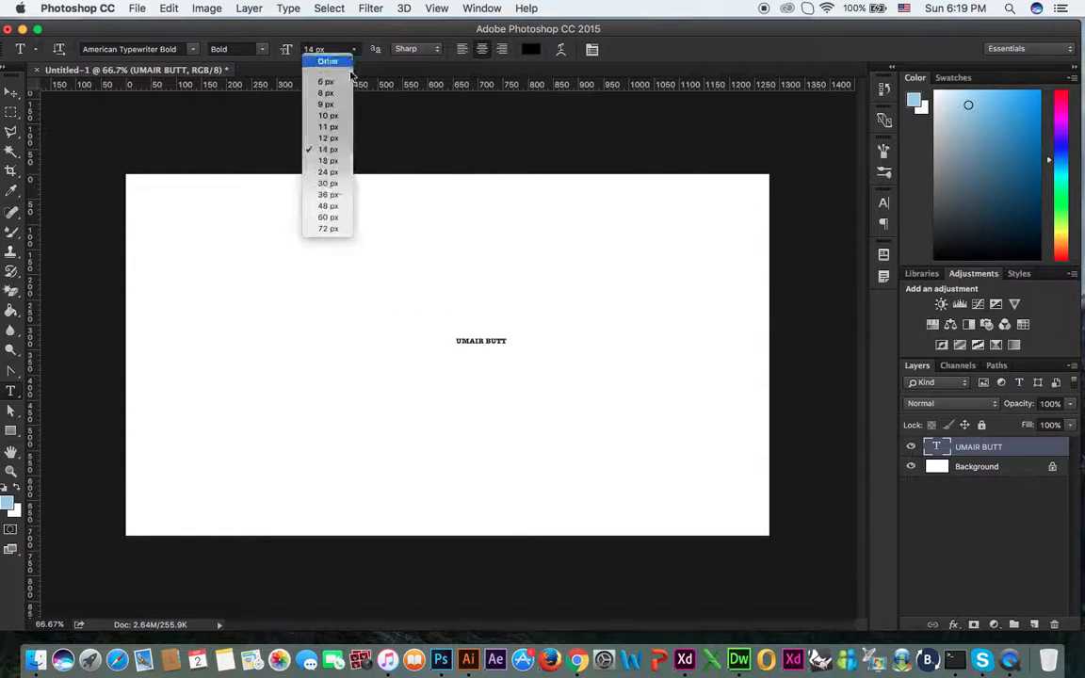
left_click(329, 229)
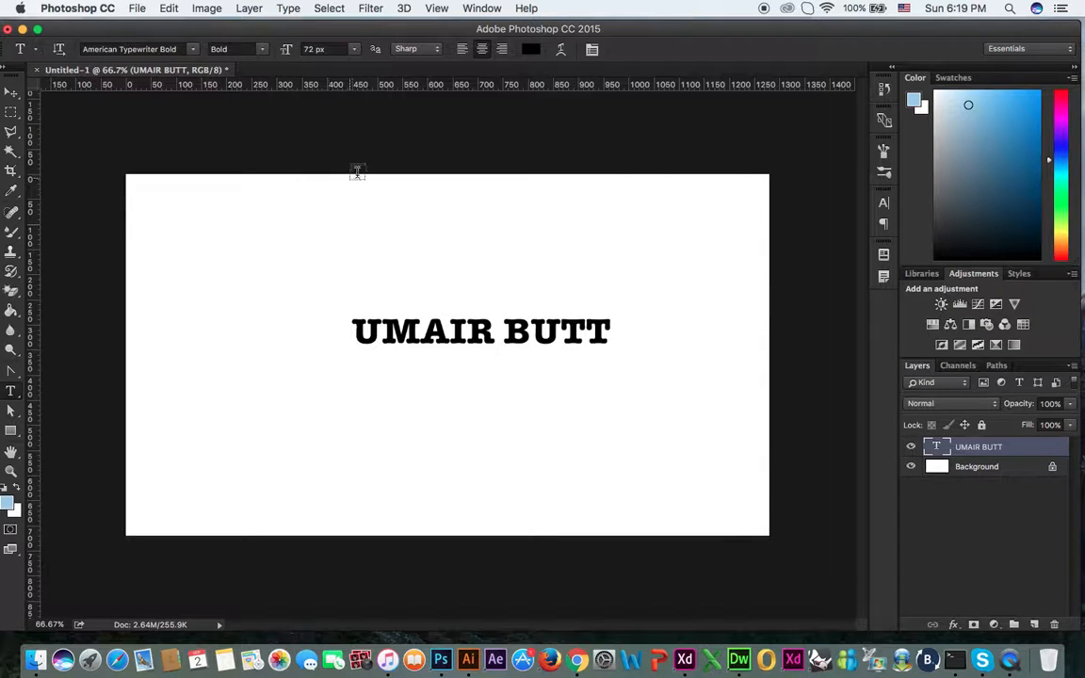
left_click(325, 49)
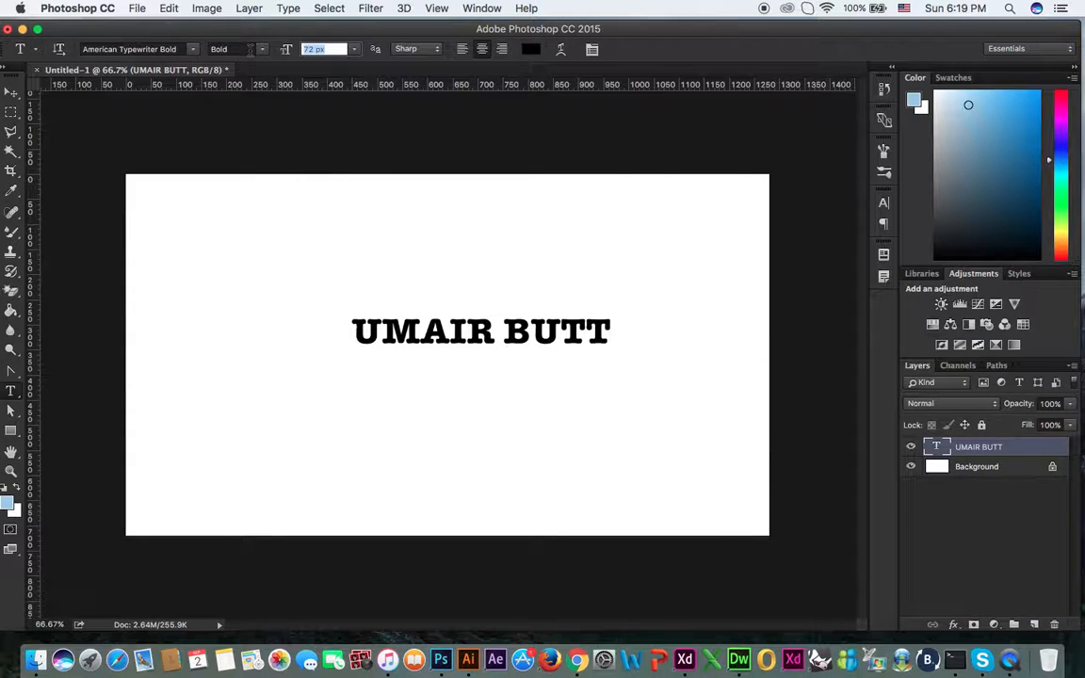
type("100")
key("Return")
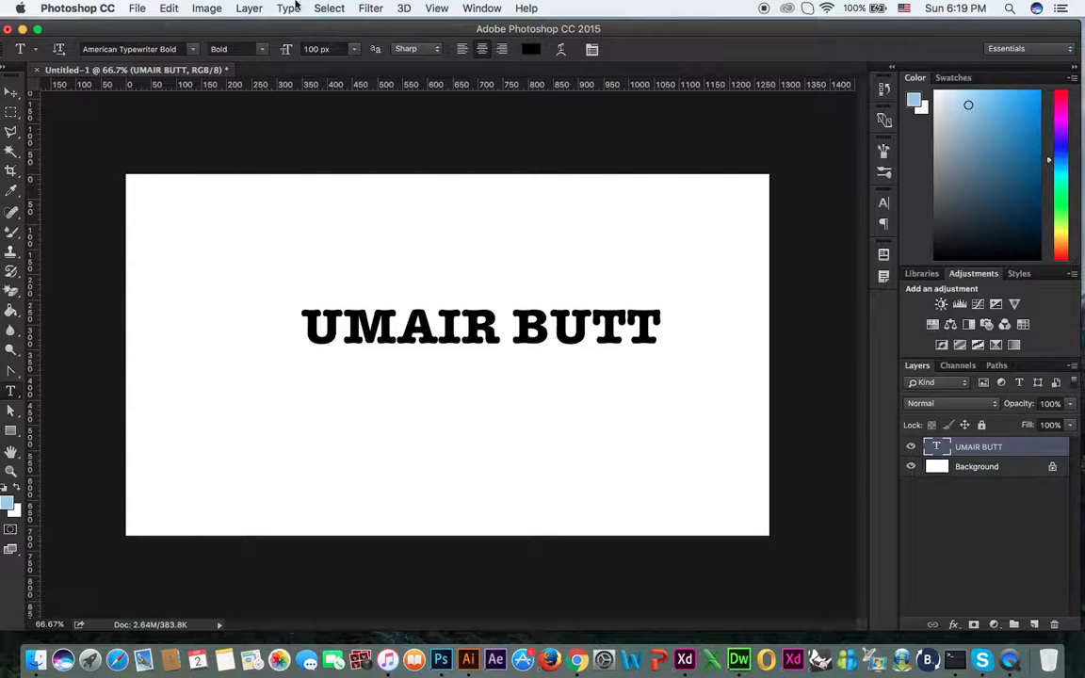
Step: Scale the name text up to about 143% and nudge it slightly left
left_click(11, 92)
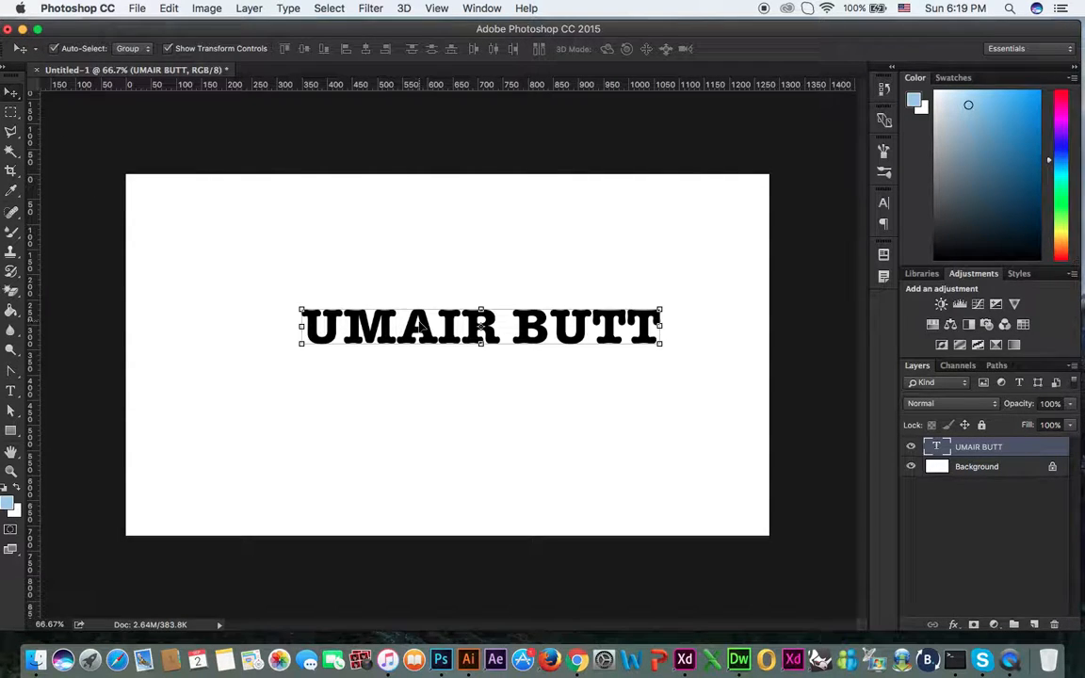
key("super+t")
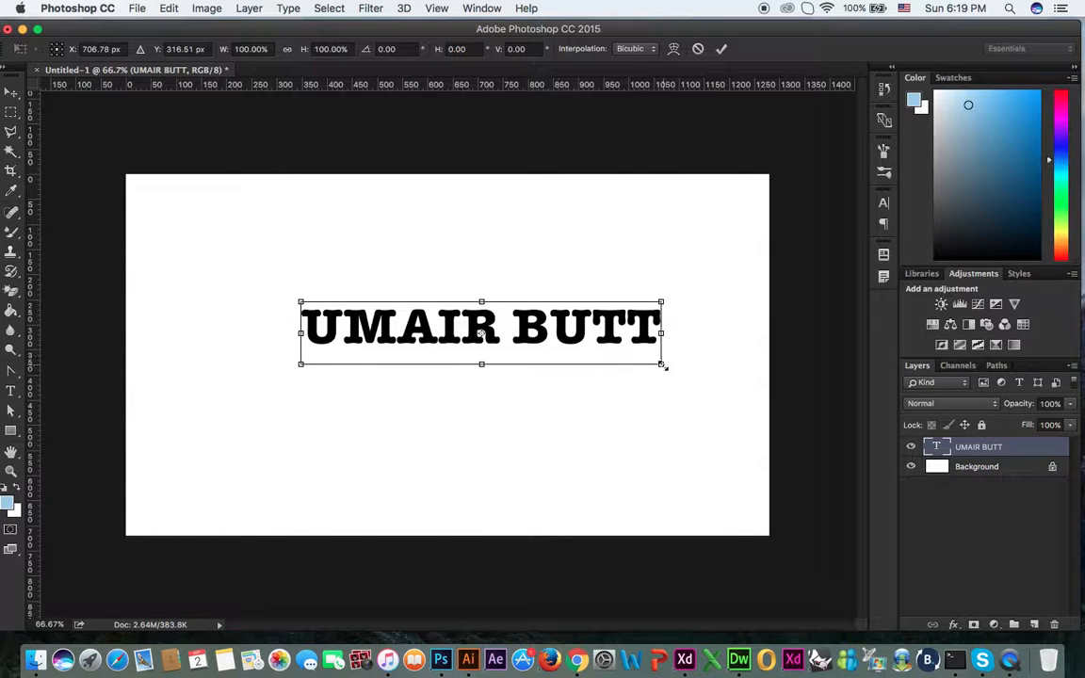
left_click_drag(661, 364, 737, 404)
key("Return")
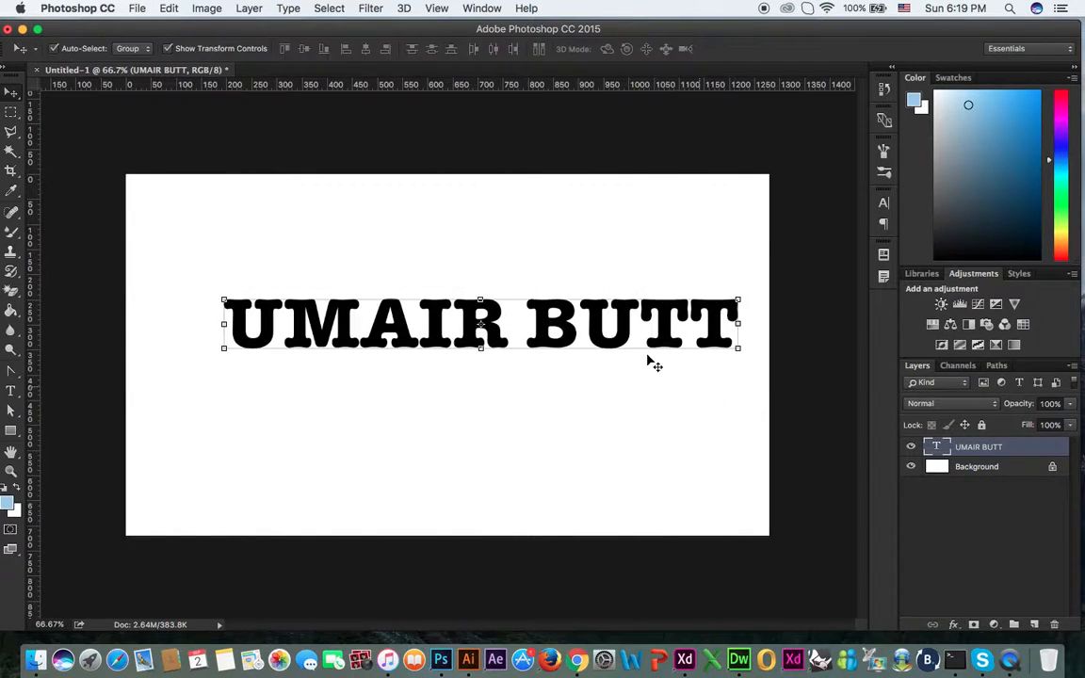
left_click_drag(590, 313, 534, 327)
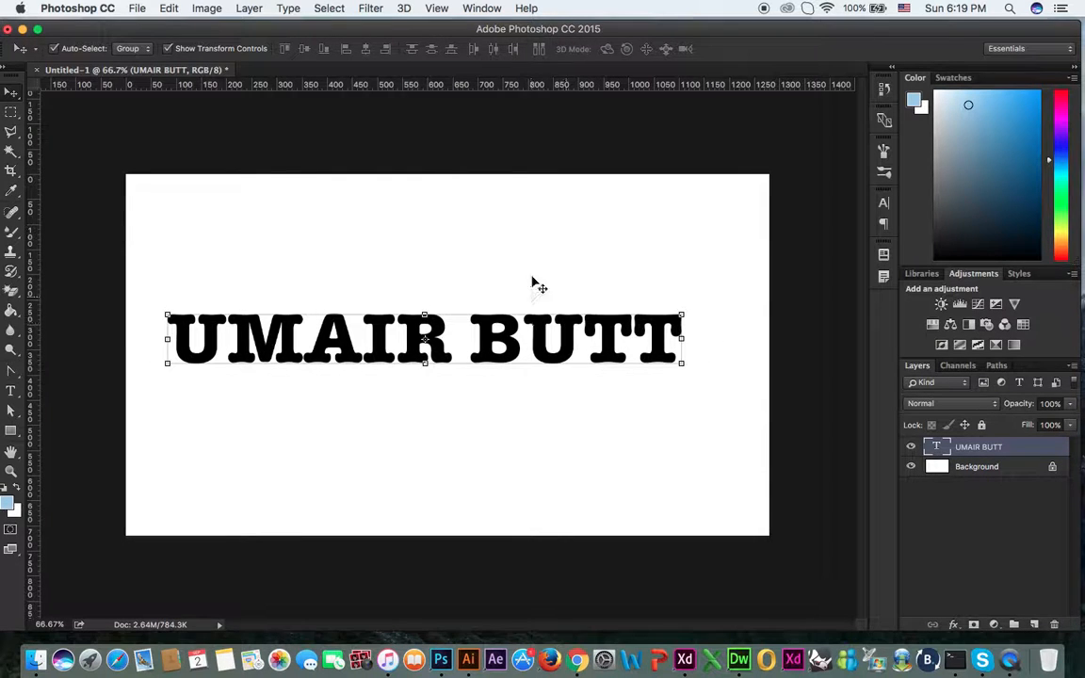
Step: Colour the name text pure red (#ff0000)
key("t")
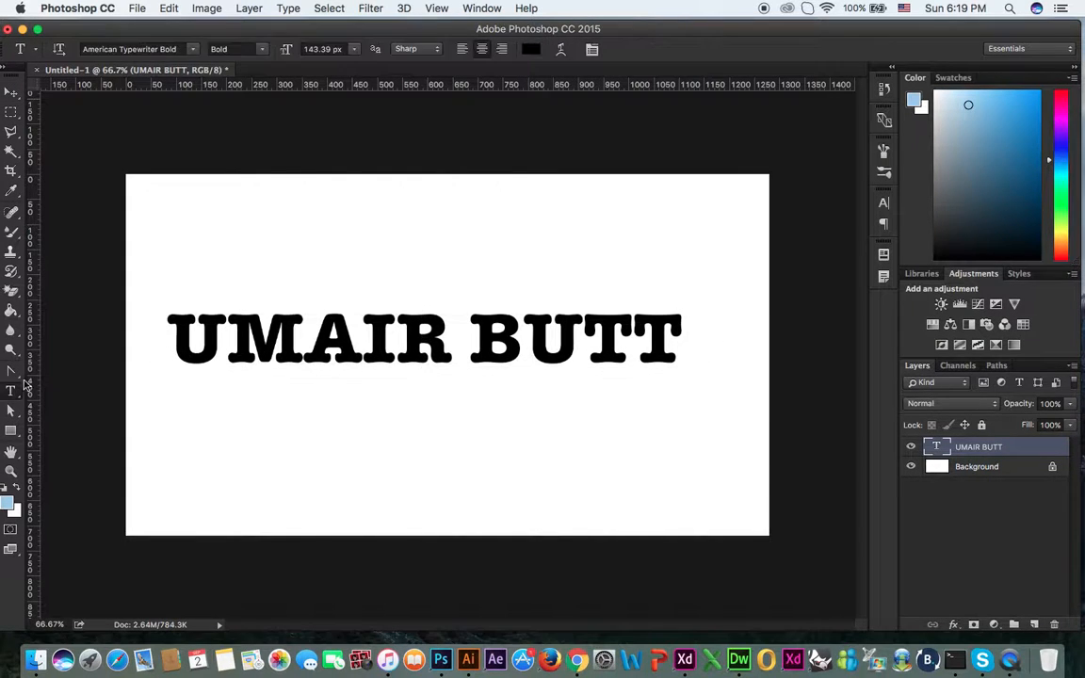
left_click(533, 54)
left_click(569, 110)
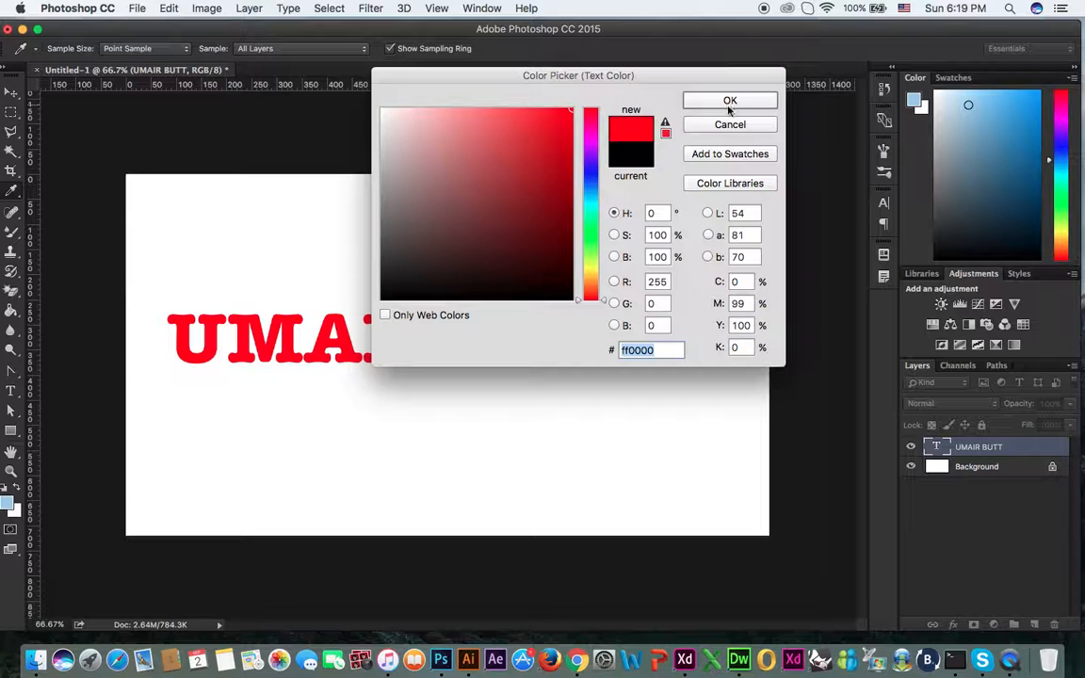
left_click(729, 101)
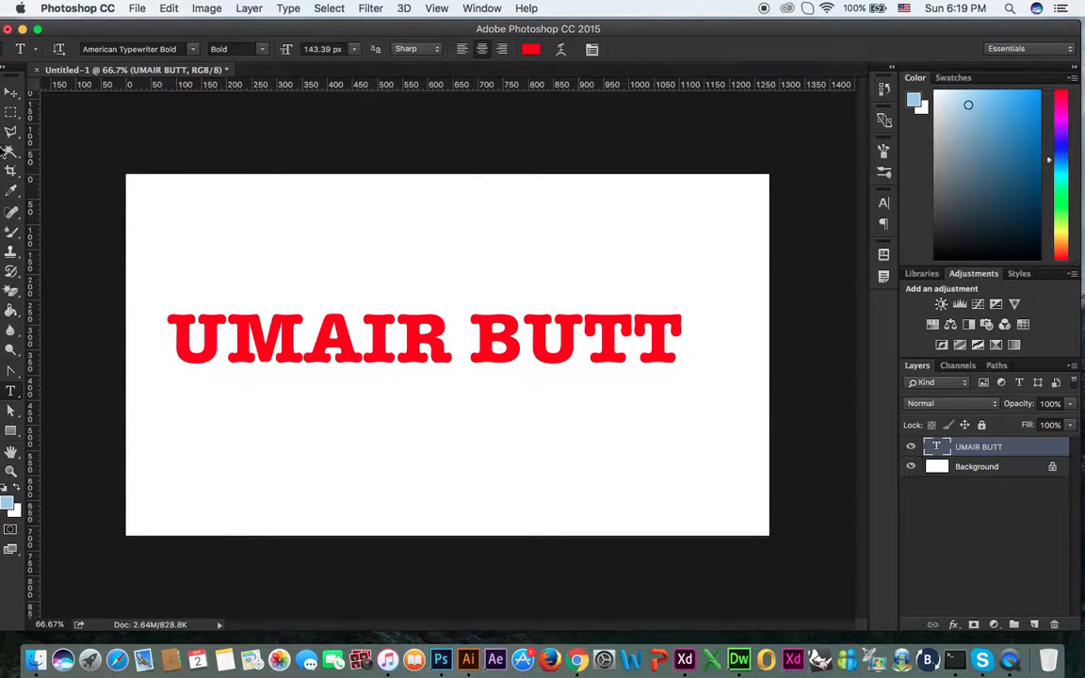
Step: Move the red name text up to the top of the canvas
left_click(11, 92)
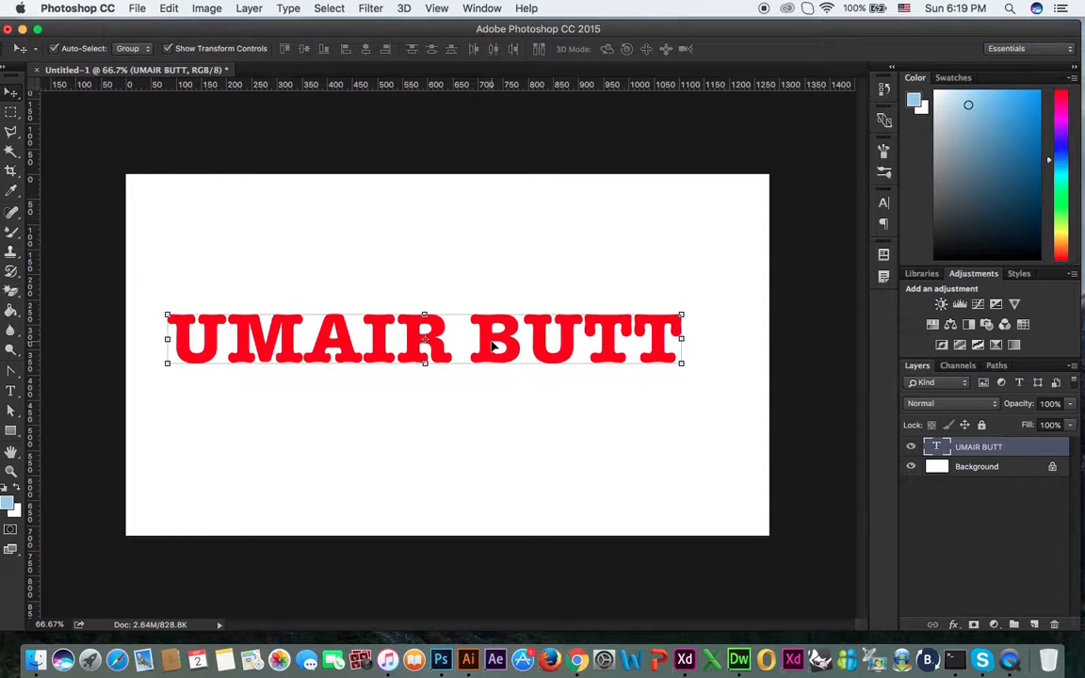
left_click_drag(491, 347, 567, 219)
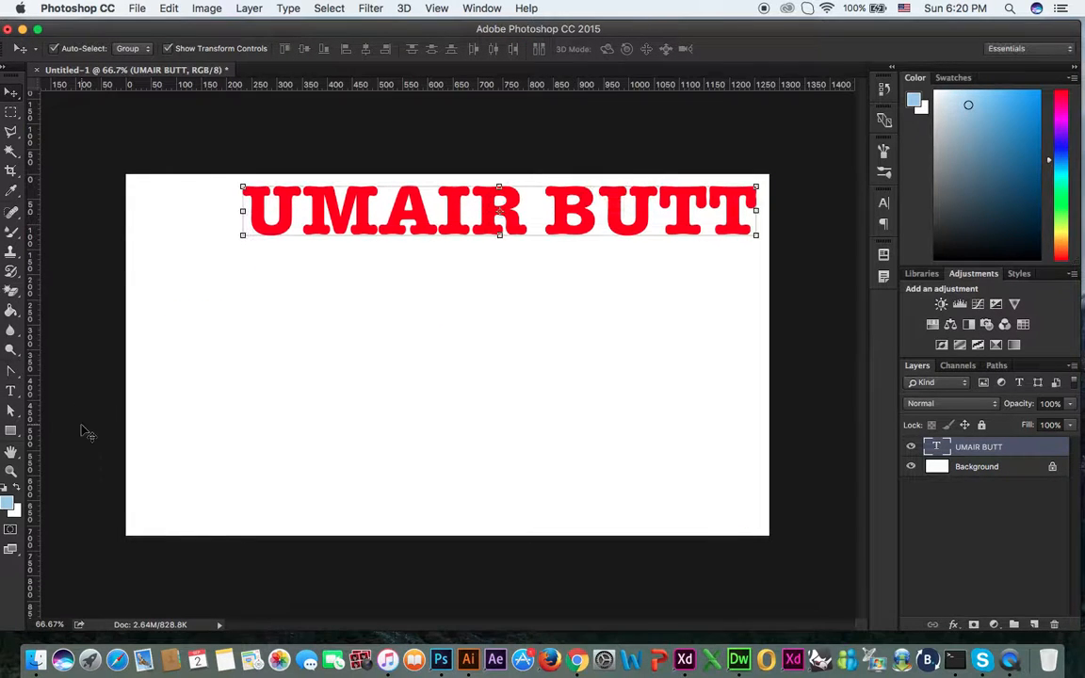
right_click(11, 392)
left_click(81, 402)
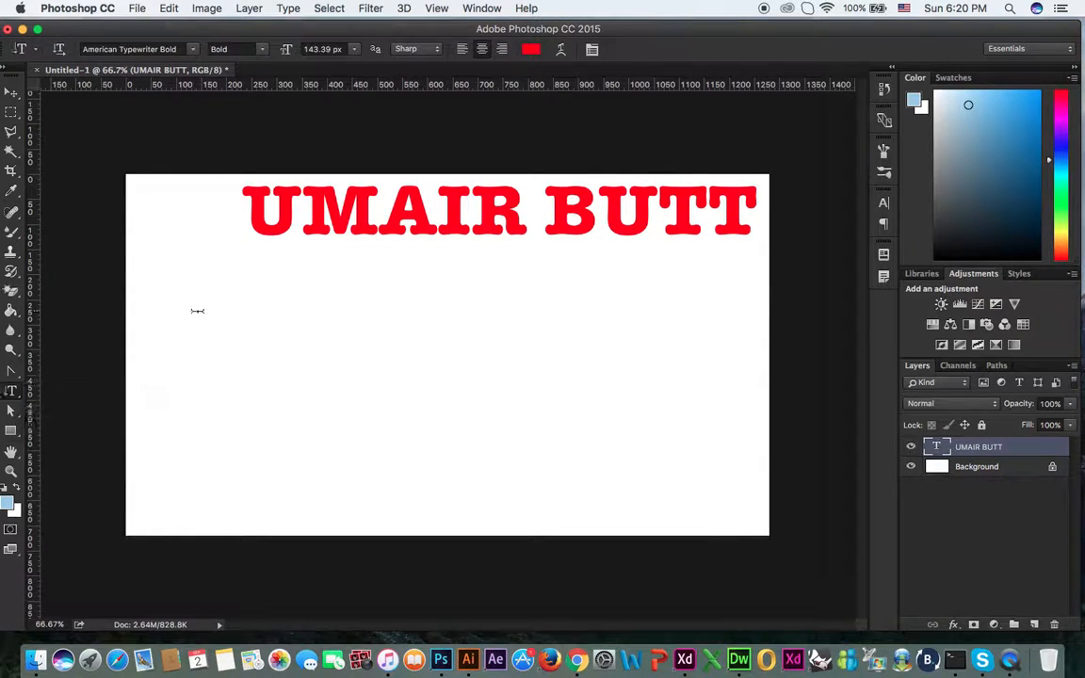
Step: Type the person's name vertically near the canvas's left edge and move it down
left_click(193, 311)
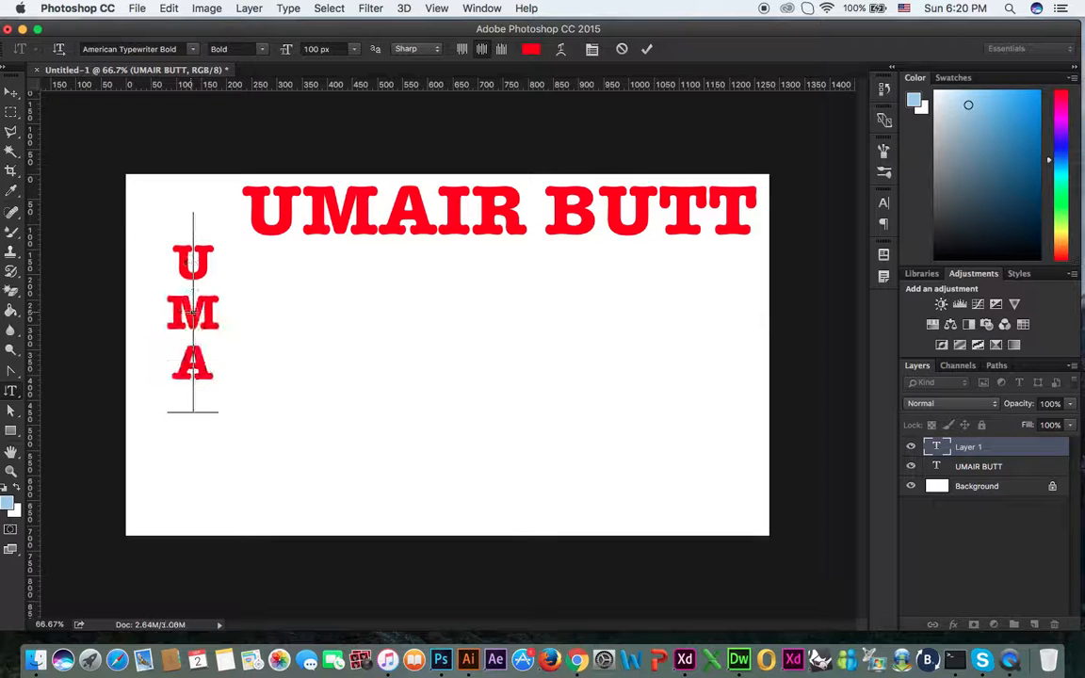
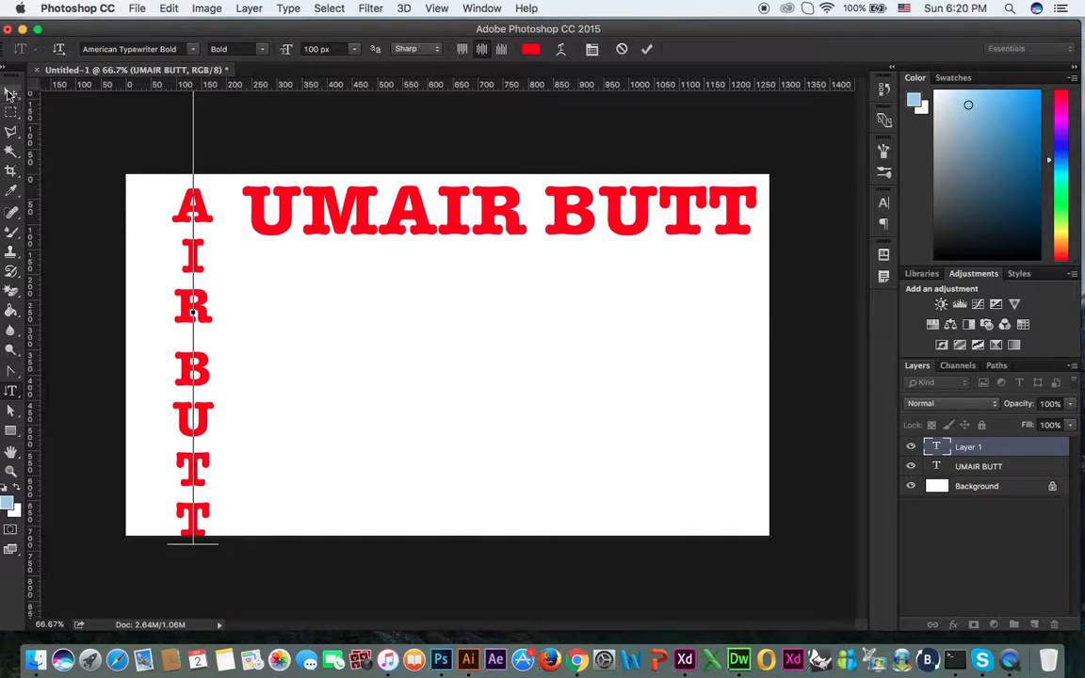
left_click(10, 94)
left_click_drag(198, 217, 202, 323)
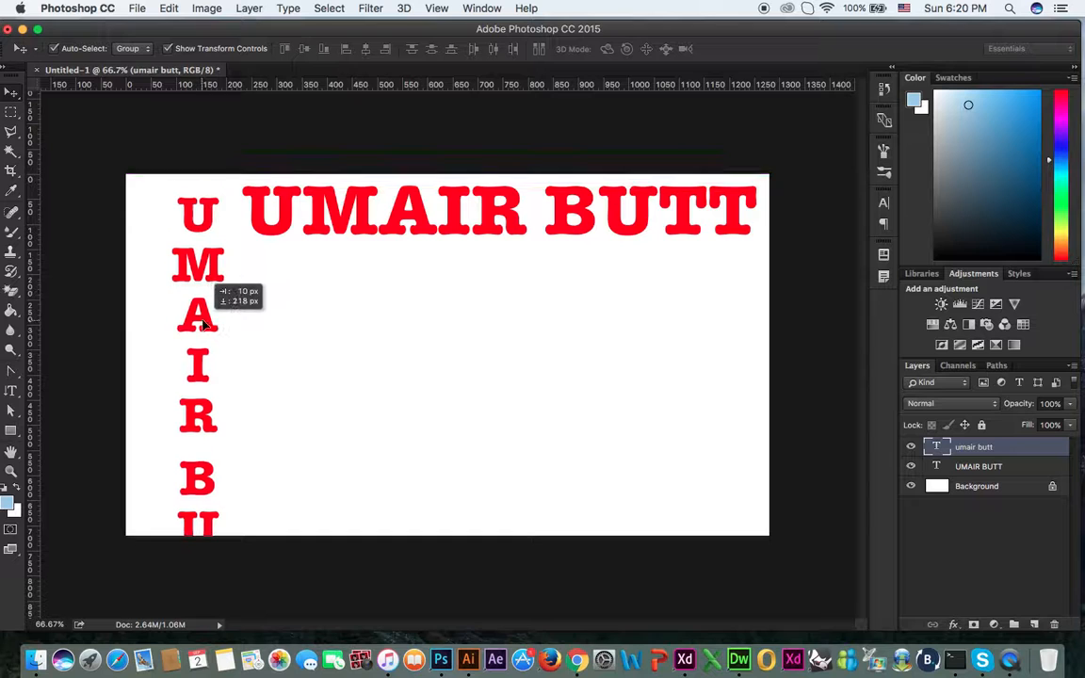
Step: Shrink the vertical name text to about 61% around its centre
key("super+t")
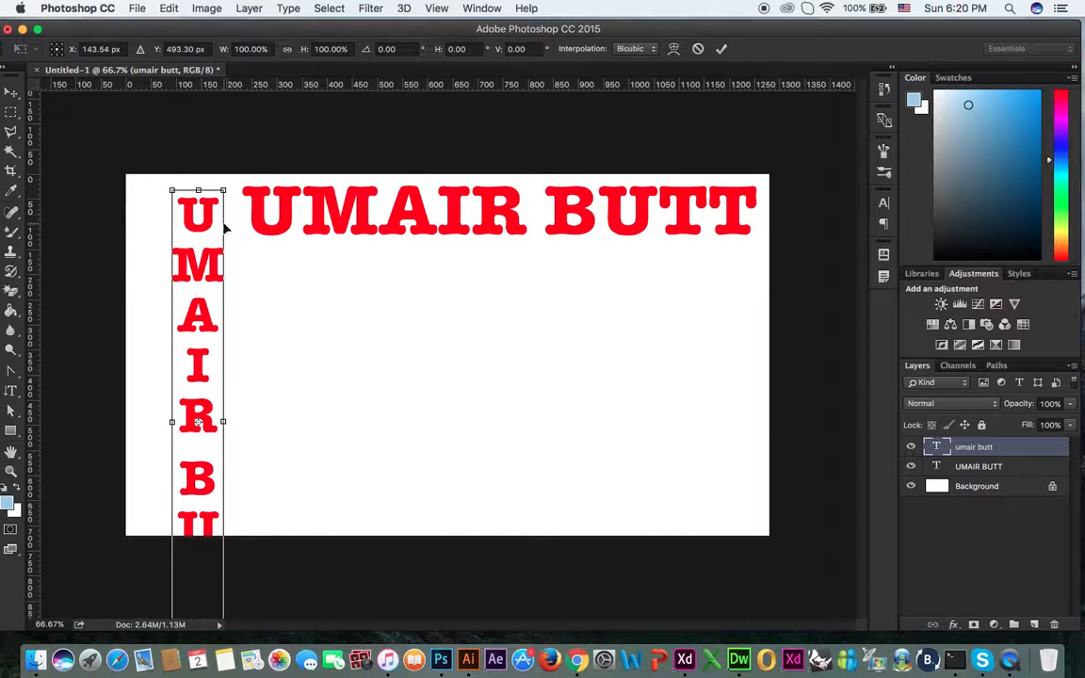
left_click_drag(202, 188, 165, 217)
key("Return")
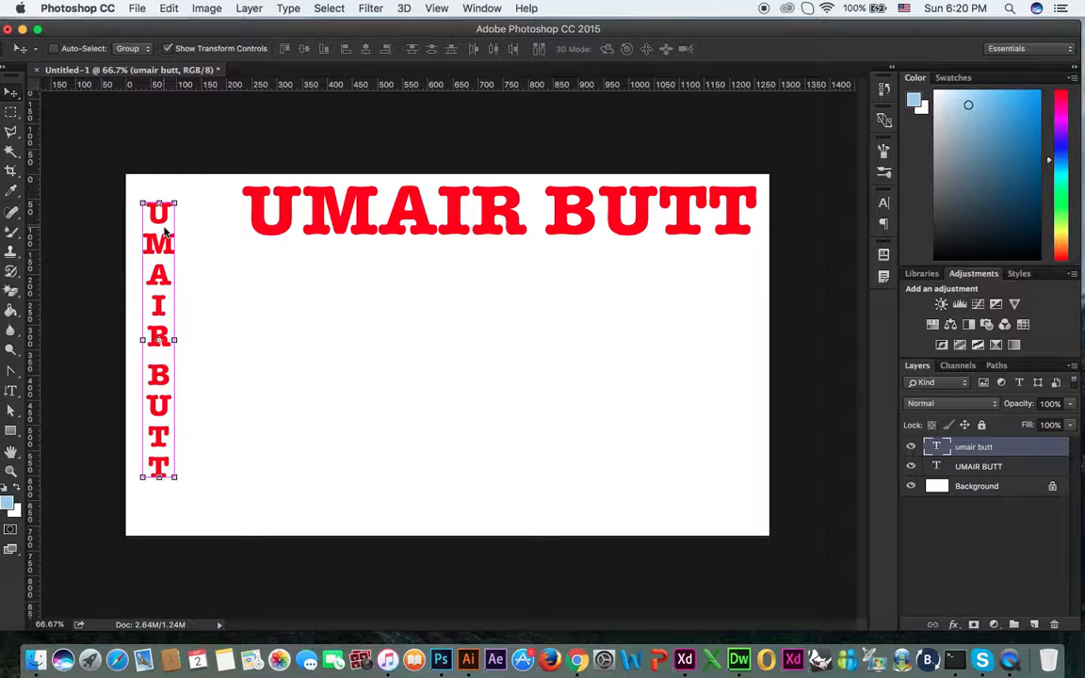
key("super+o")
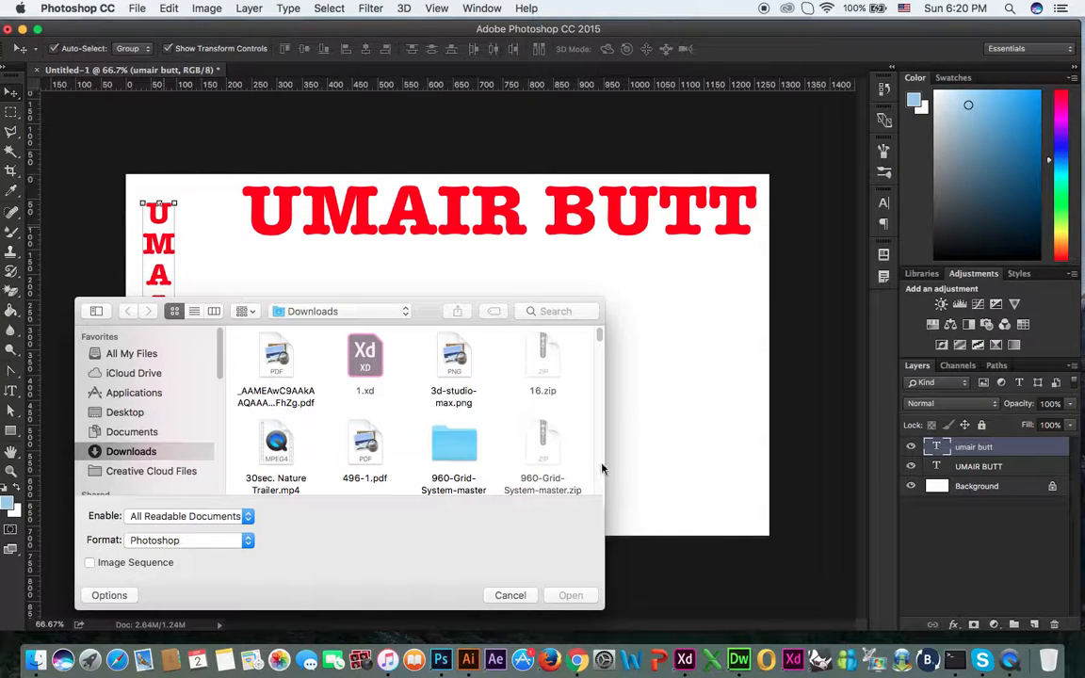
Step: Open blur-breakfast-close-up-376464.jpg from Downloads in an enlarged Open dialog
left_click_drag(79, 294, 77, 140)
left_click_drag(600, 143, 829, 99)
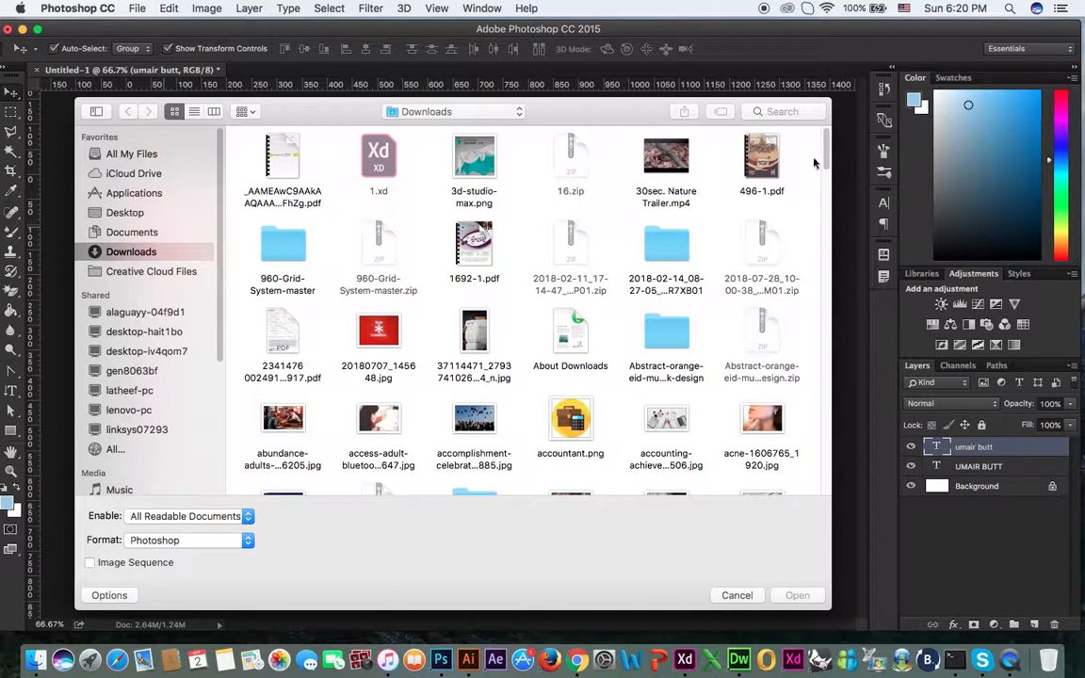
scroll(826, 211, "down", 2)
scroll(826, 212, "down", 5)
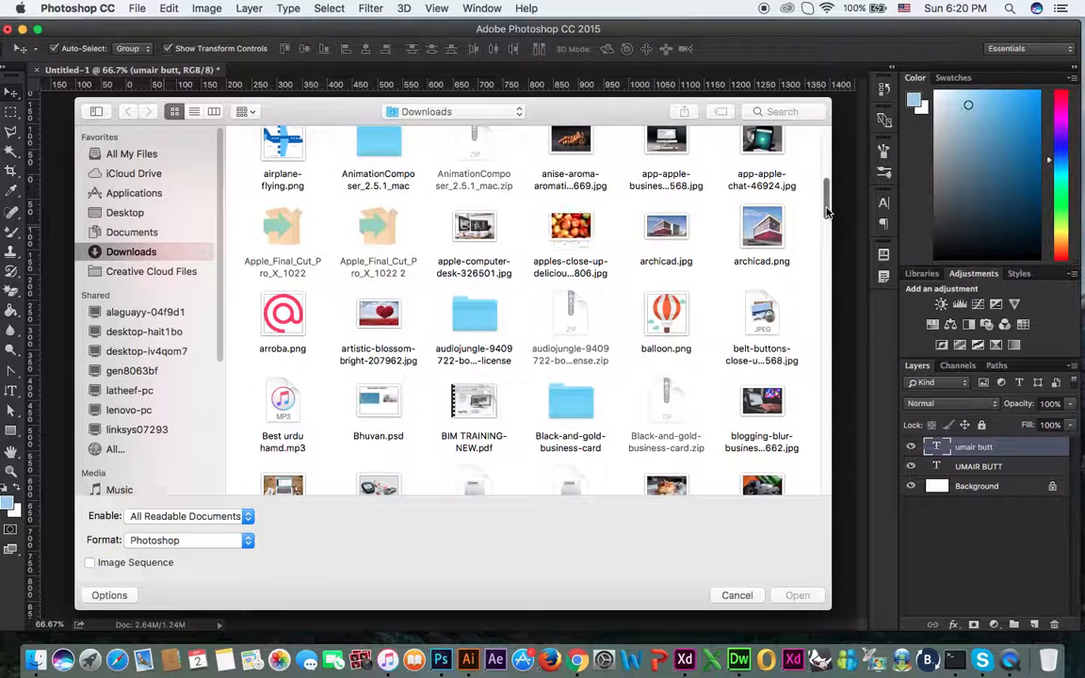
scroll(826, 212, "down", 2)
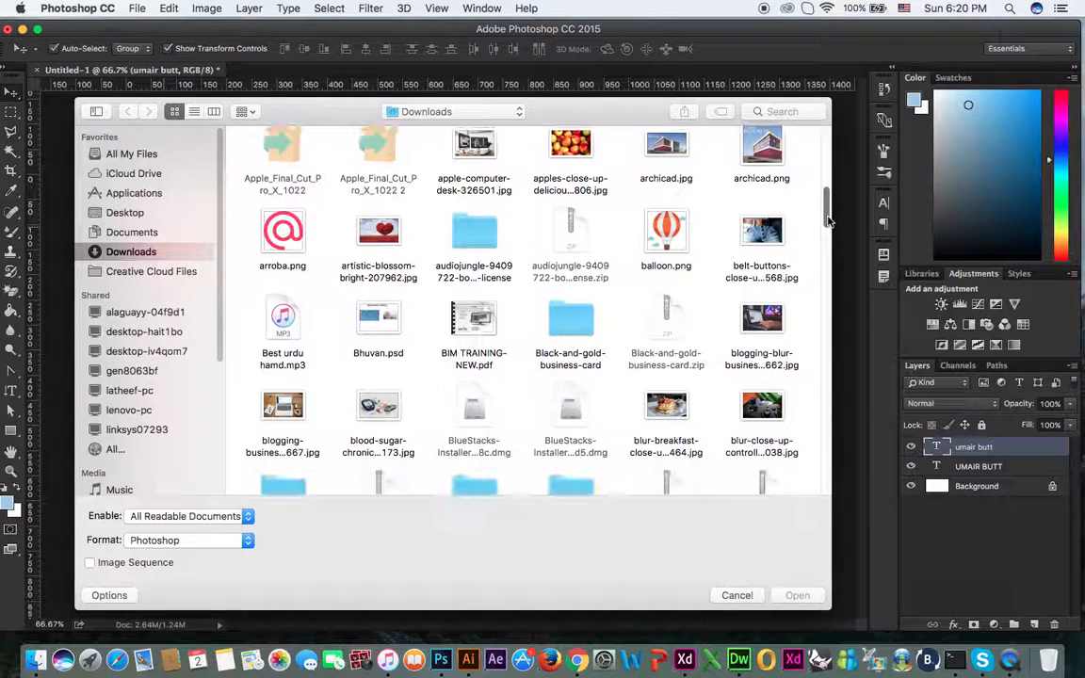
left_click(679, 409)
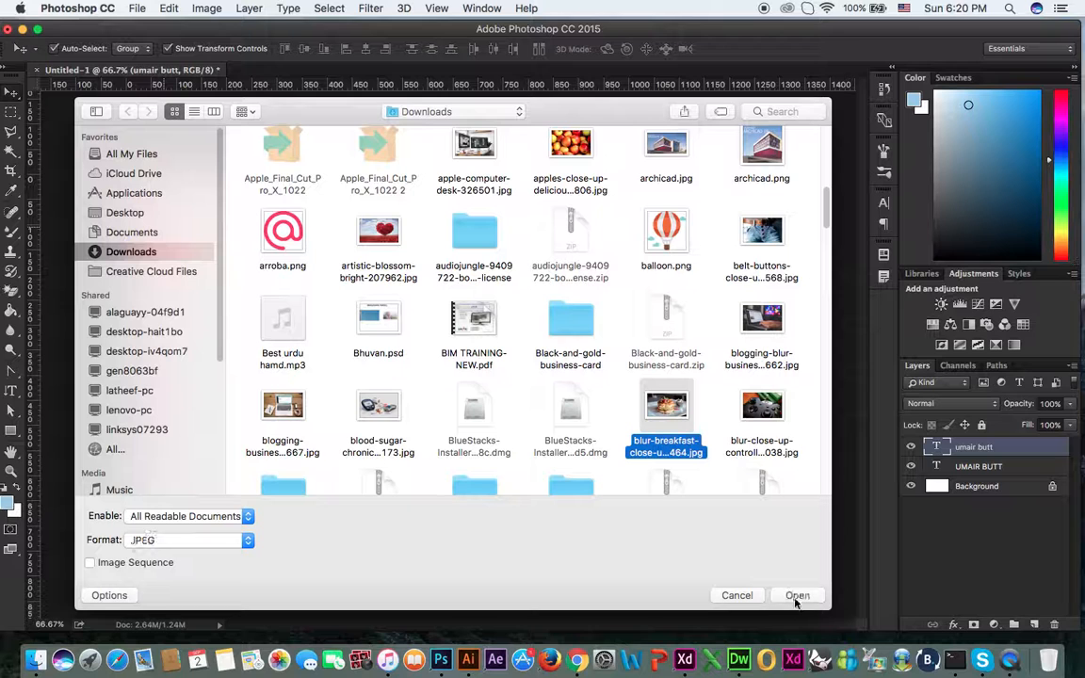
left_click(797, 595)
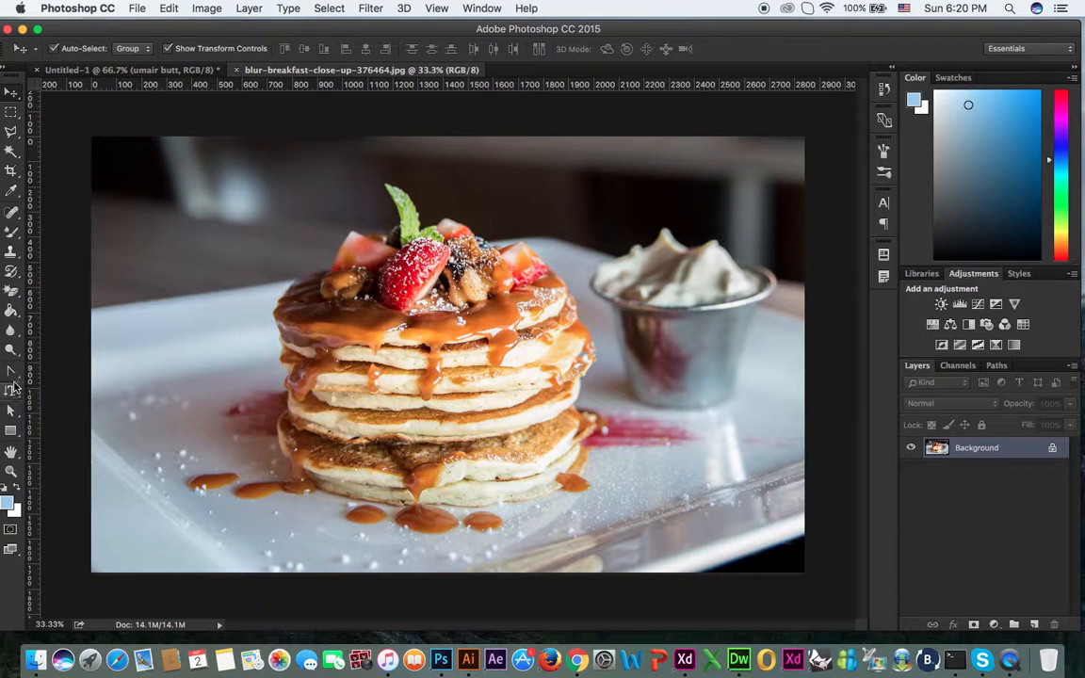
Step: Make a 150 px horizontal type-mask letter selection across the pancake stack
left_click(10, 390)
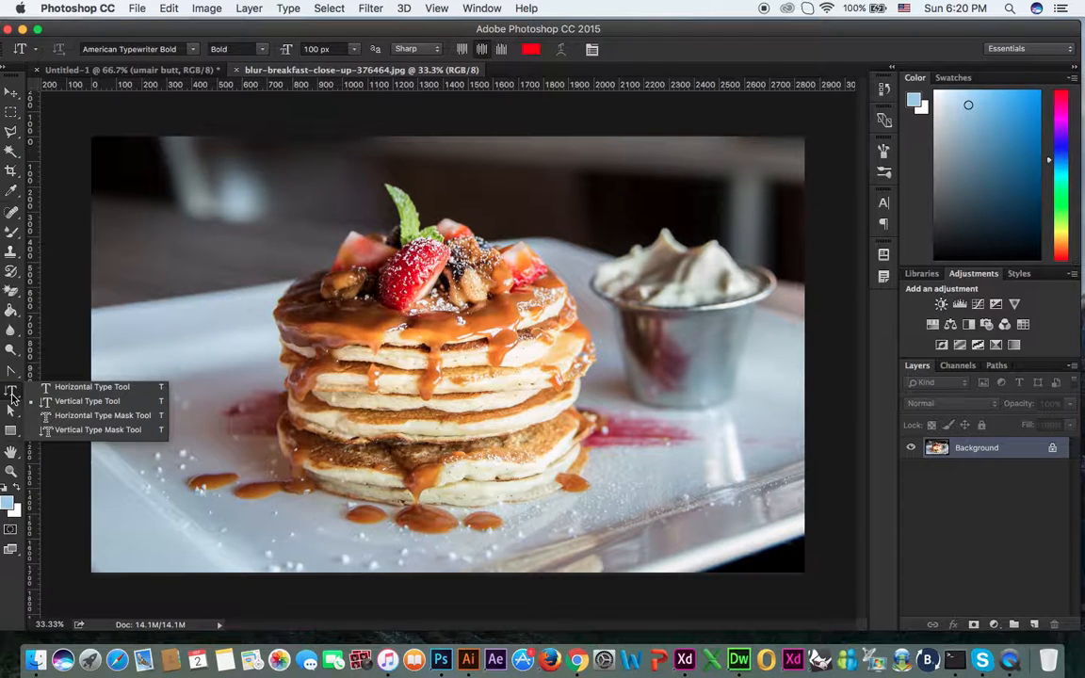
left_click(94, 420)
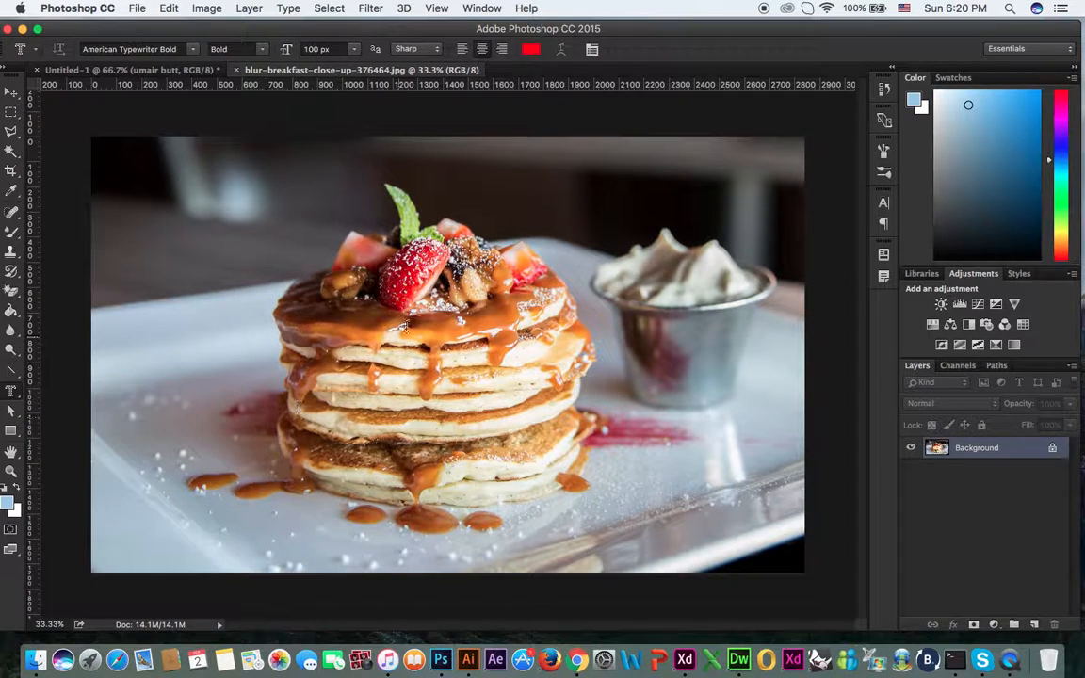
left_click(455, 300)
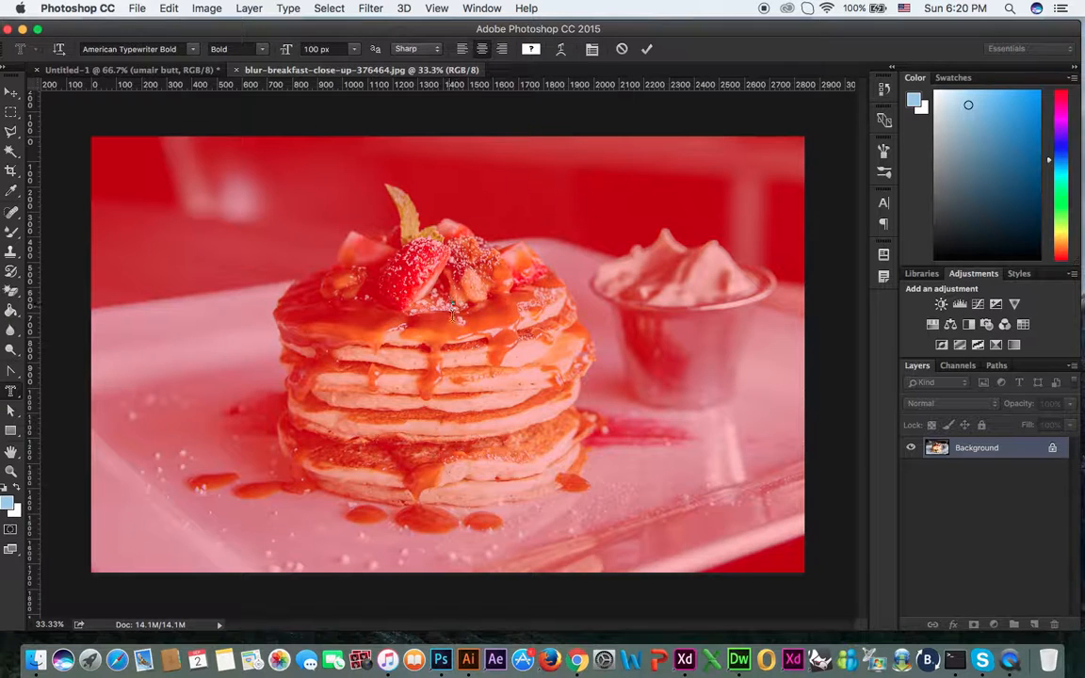
left_click(314, 49)
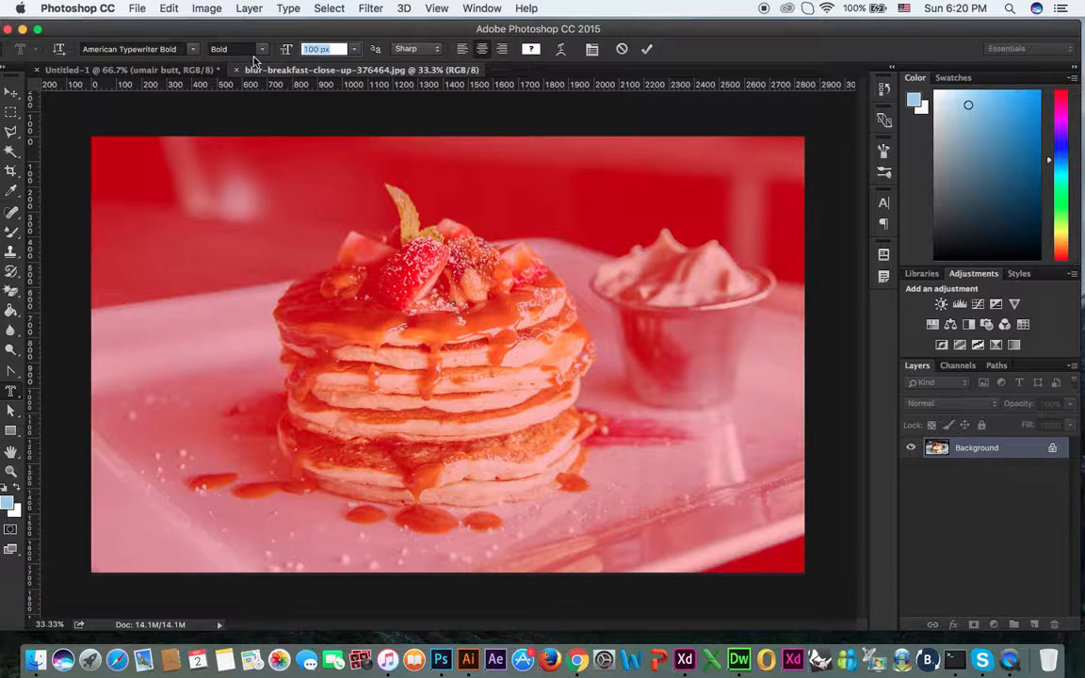
type("150")
key("Return")
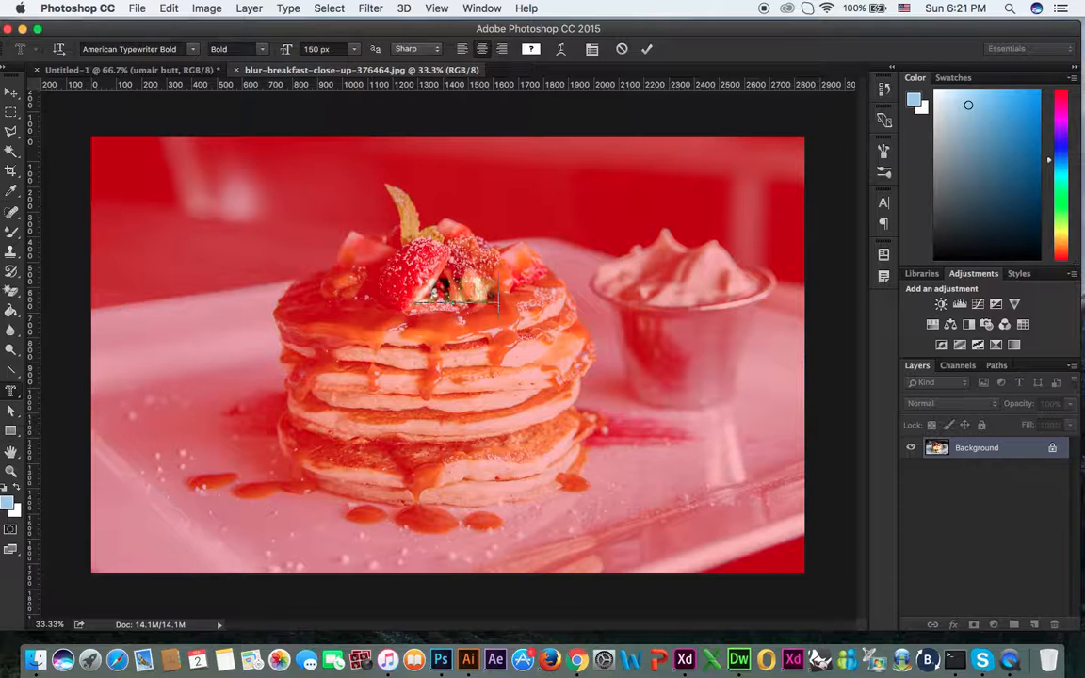
type("AKF")
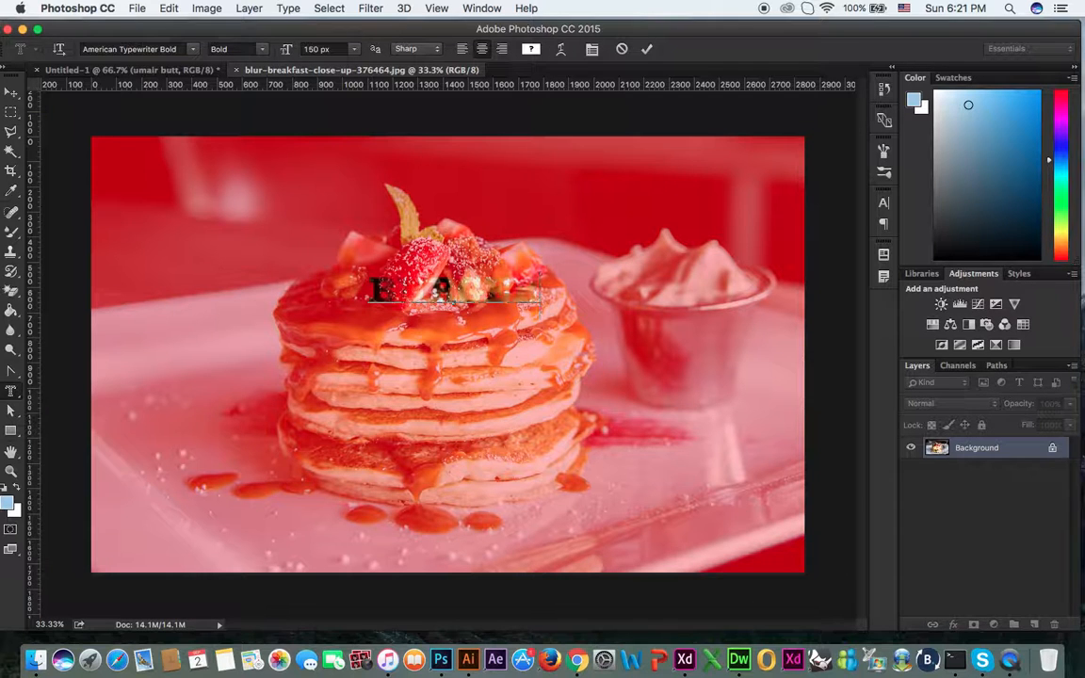
left_click(11, 91)
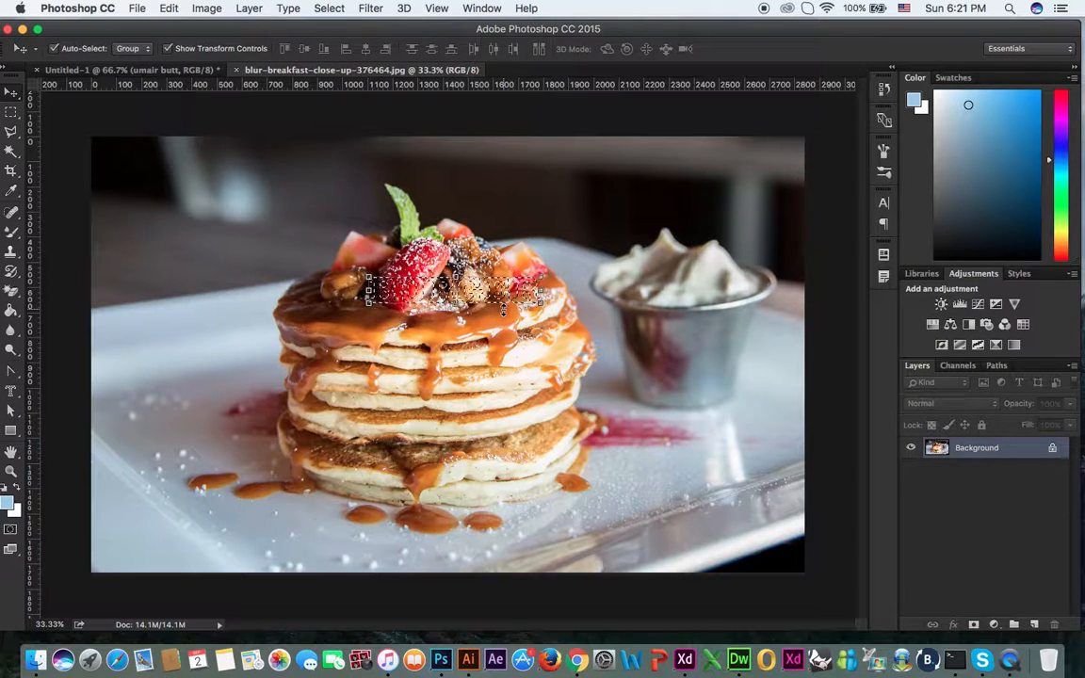
Step: Copy the letter-shaped pancake area, paste it into Untitled-1, then return to the photo
left_click(168, 8)
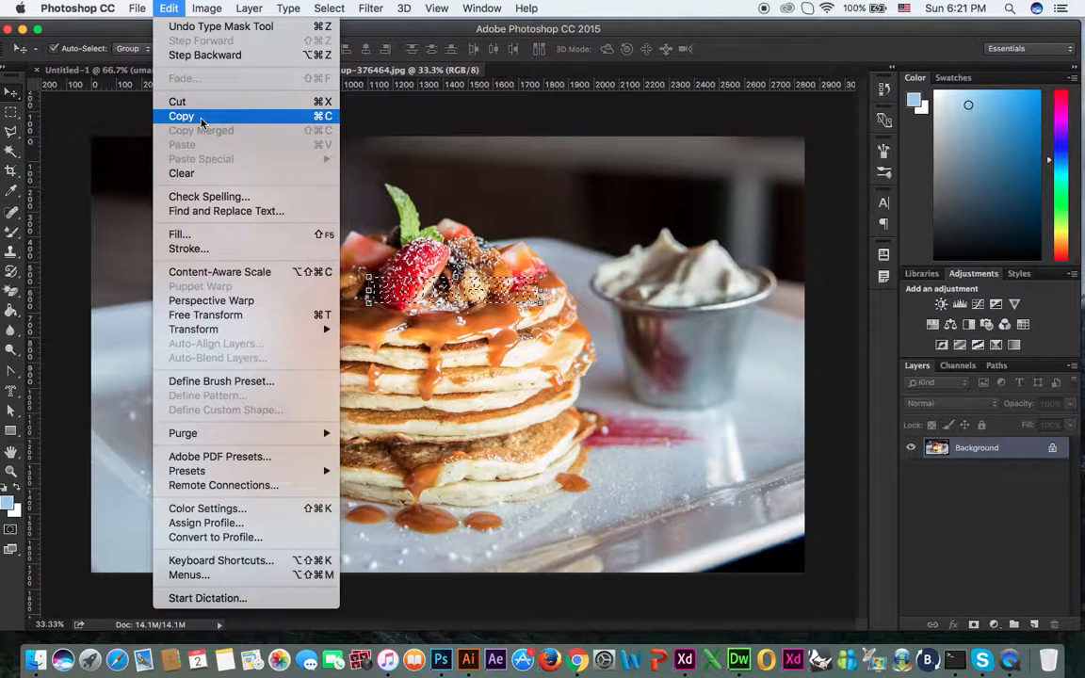
left_click(200, 117)
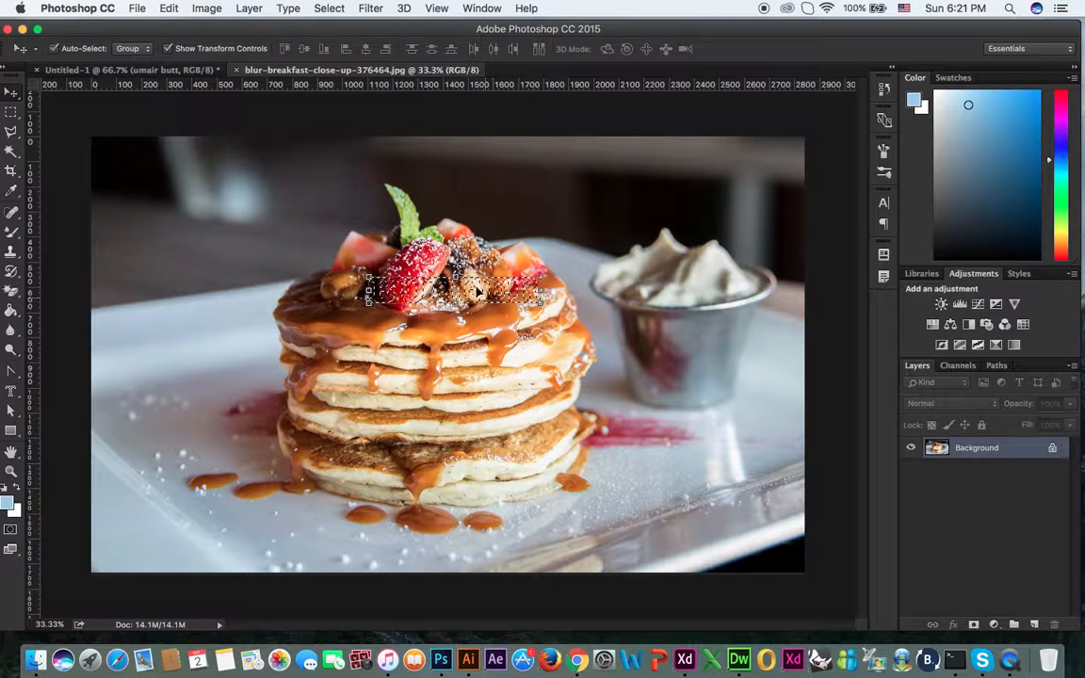
left_click(137, 70)
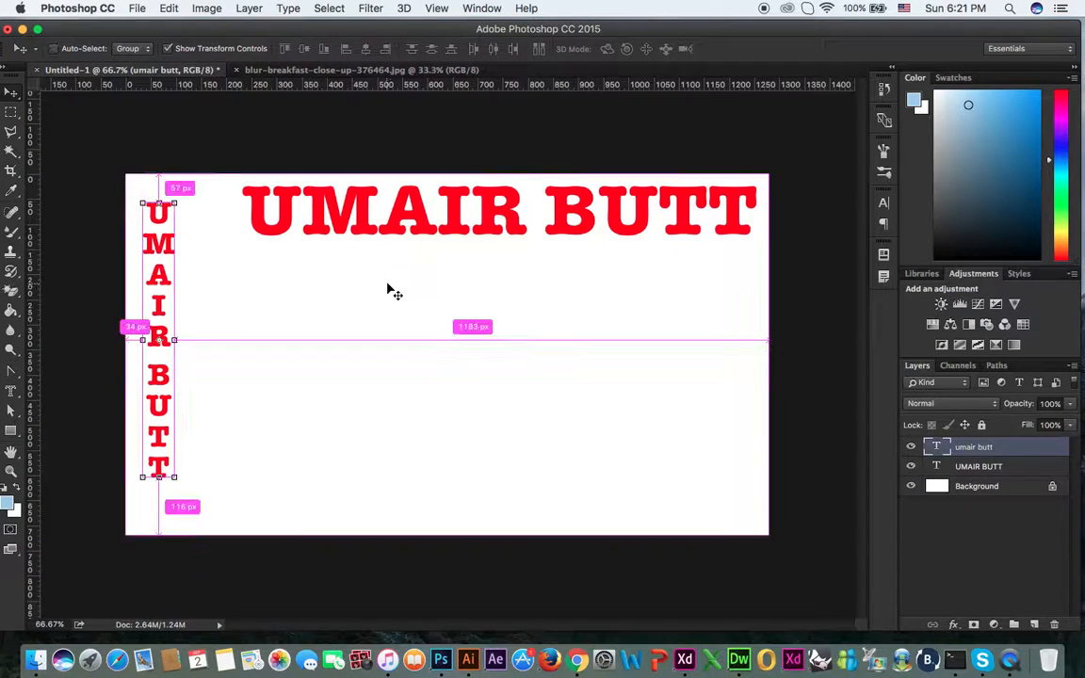
key("super+v")
left_click(551, 462)
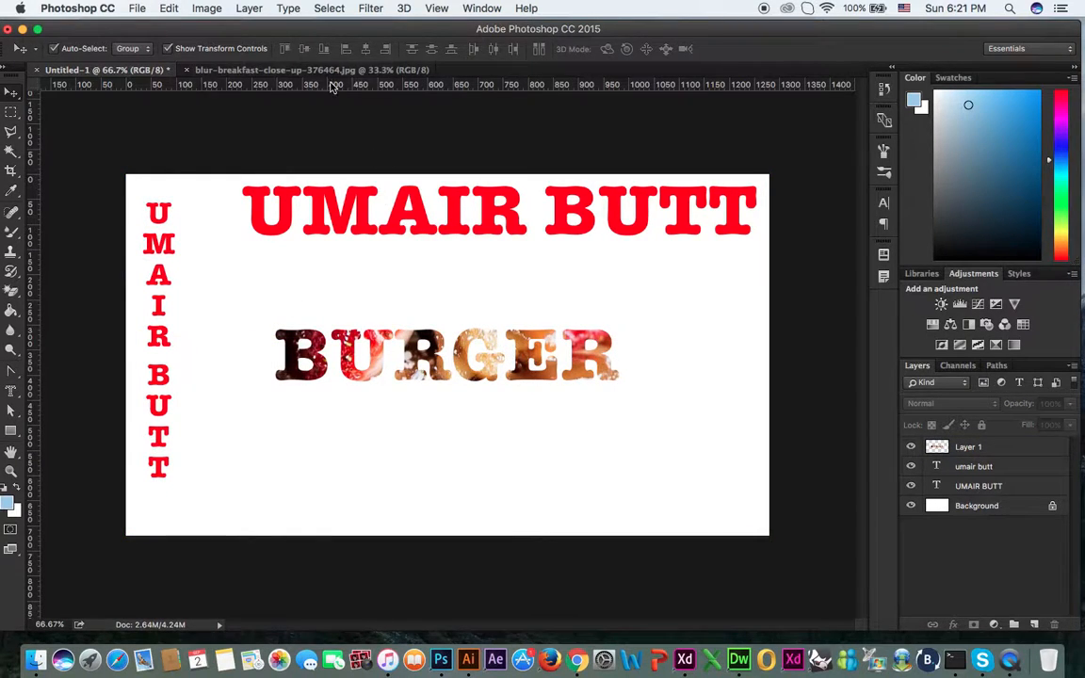
left_click(300, 69)
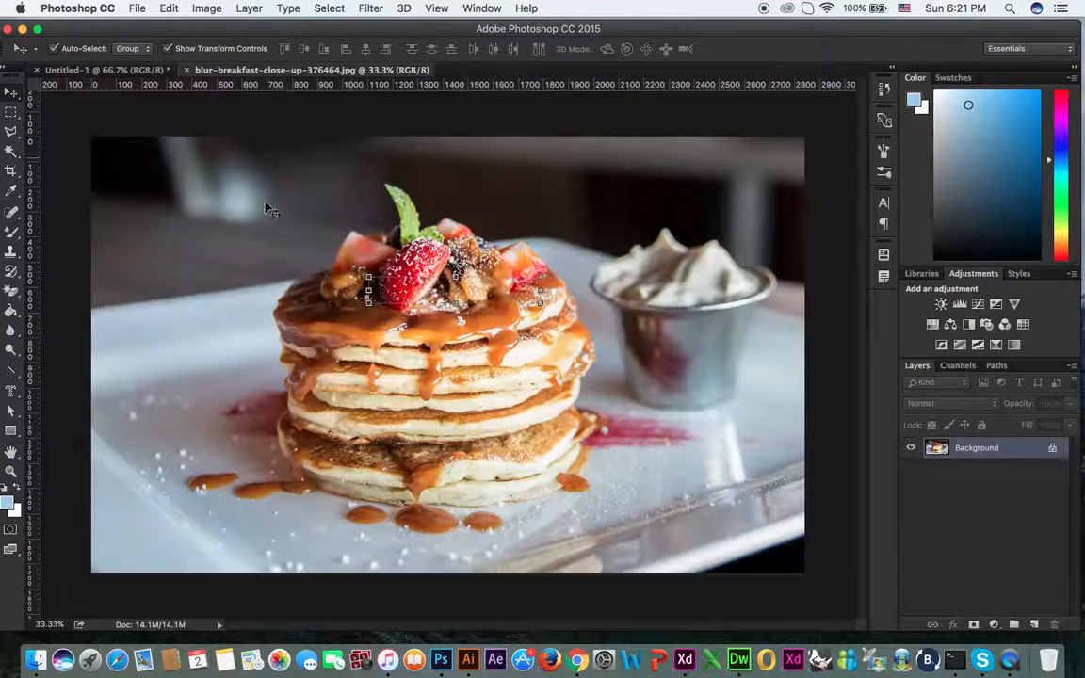
Step: Pick the Horizontal Type Mask Tool and deselect the old letter selection on the photo
left_click(11, 390)
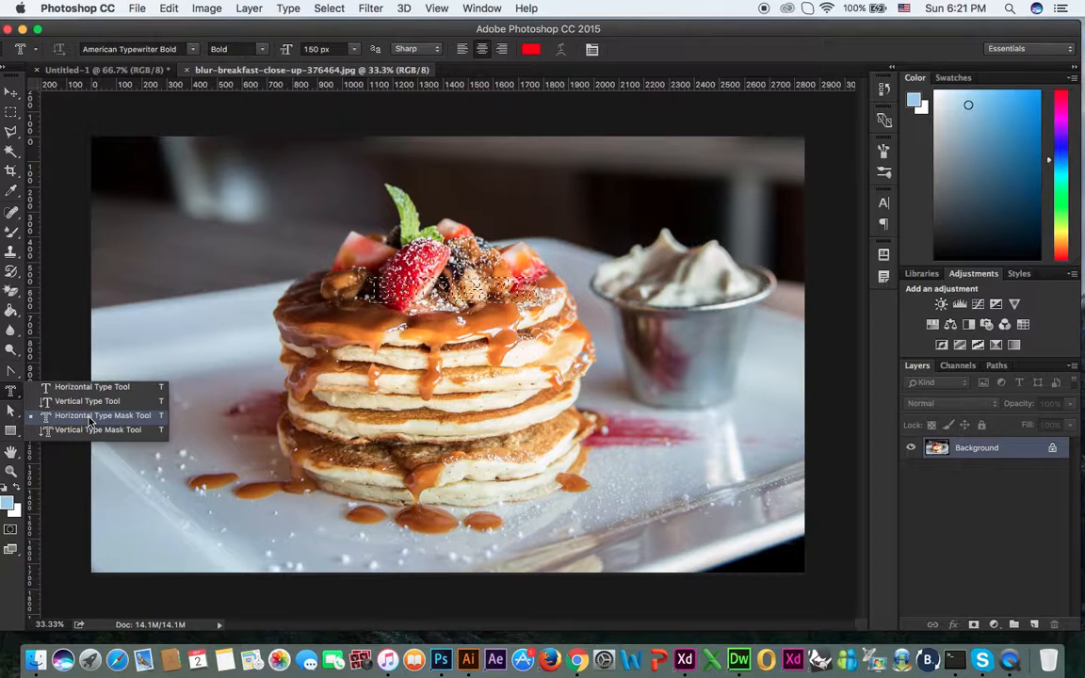
left_click(90, 418)
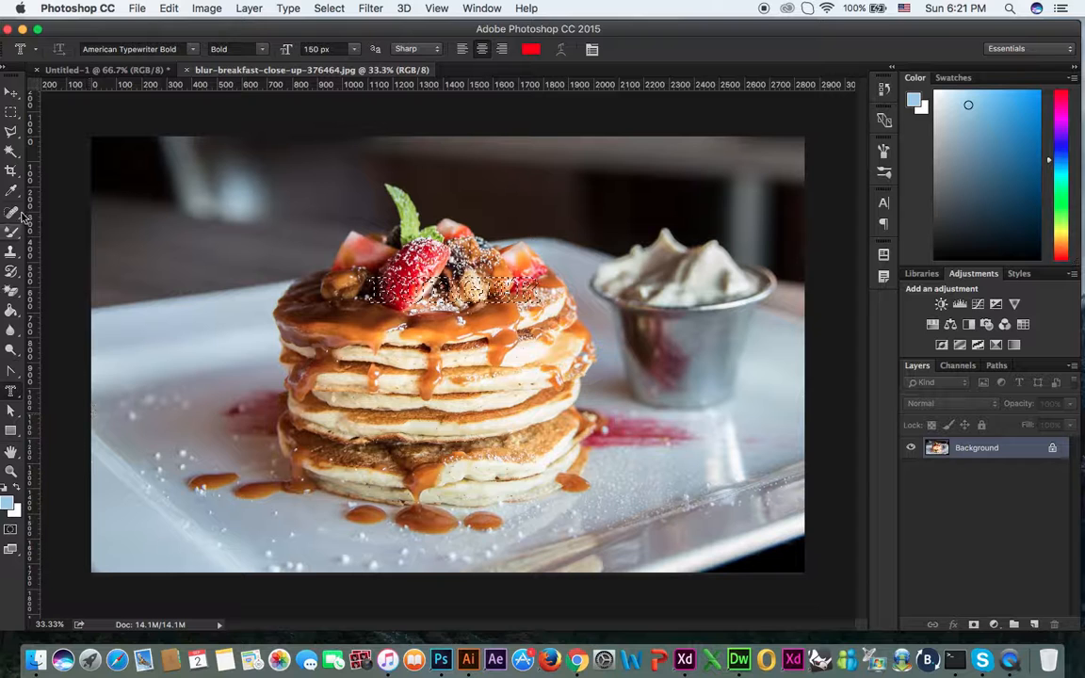
key("super+d")
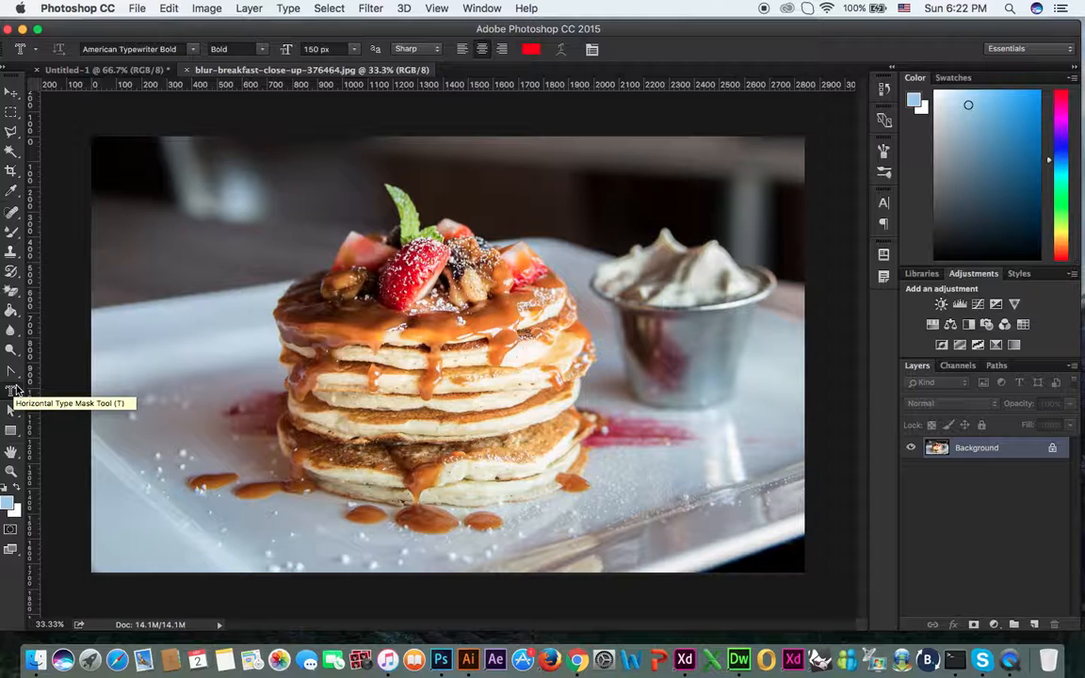
Step: Type 'BAKERY' as a vertical type-mask selection on the pancakes, then return to Untitled-1
right_click(14, 390)
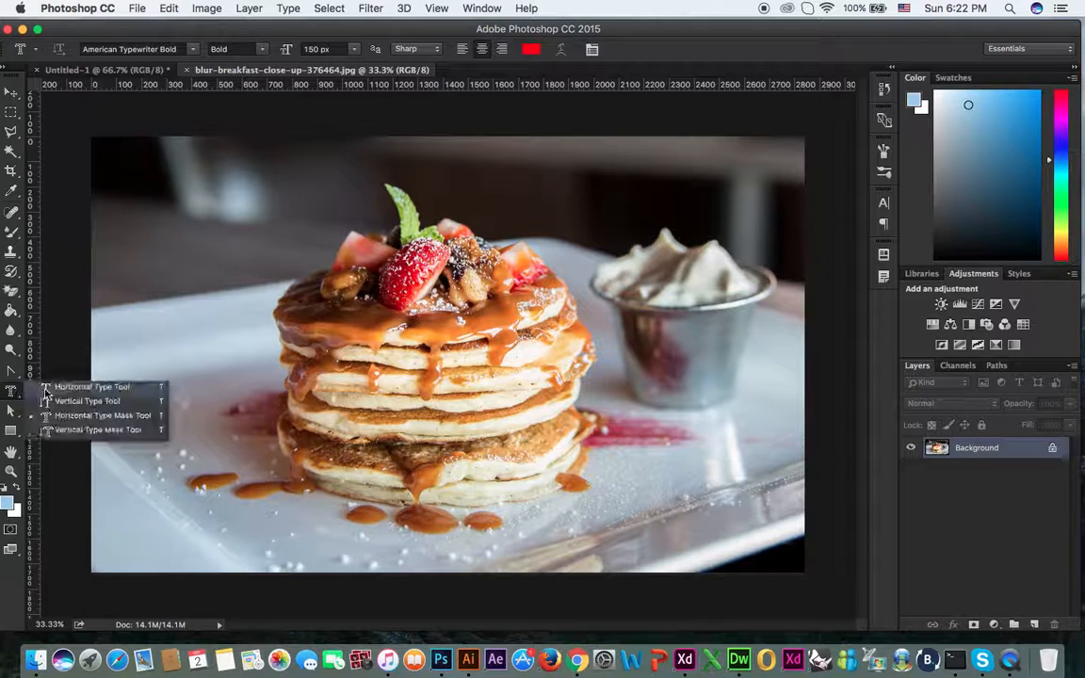
left_click(80, 430)
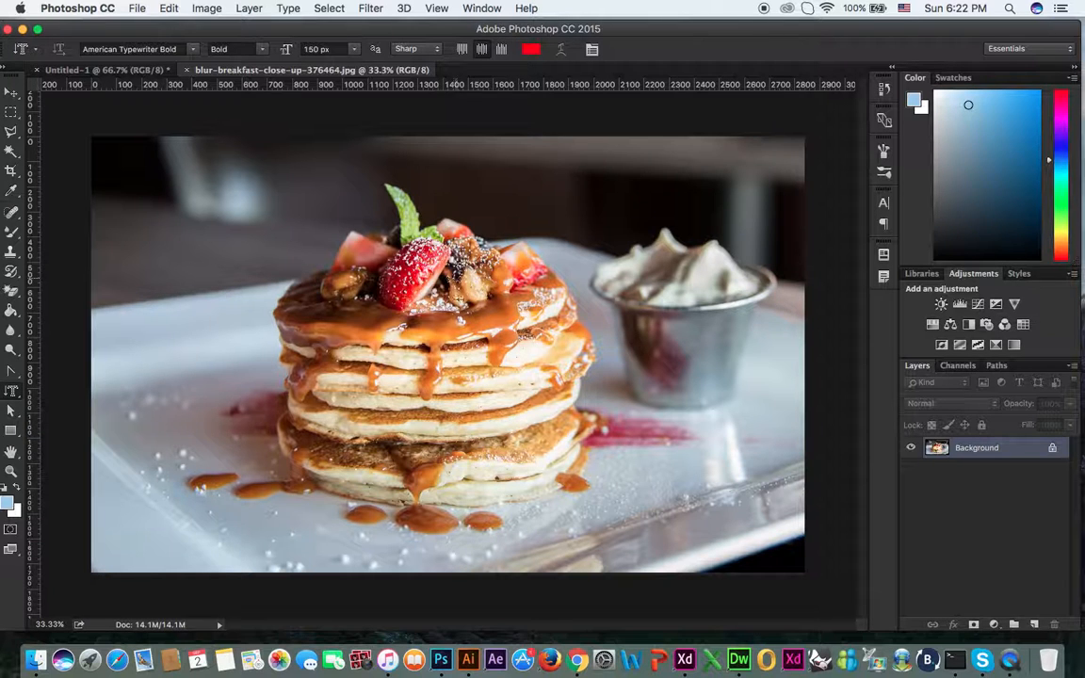
left_click(460, 303)
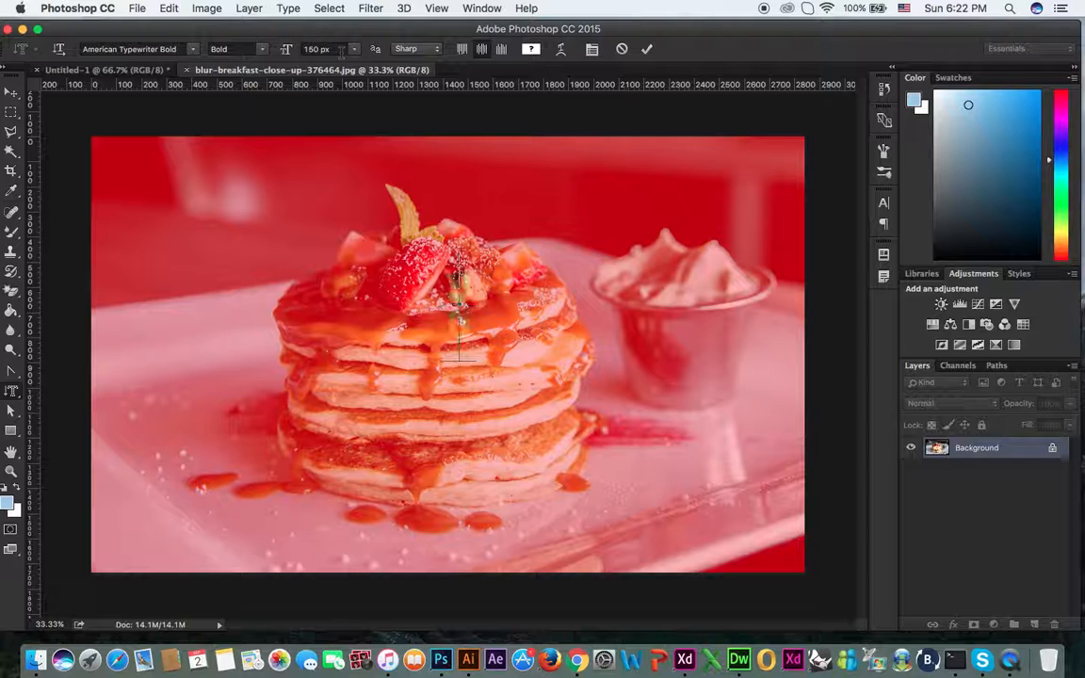
type("BAKERY")
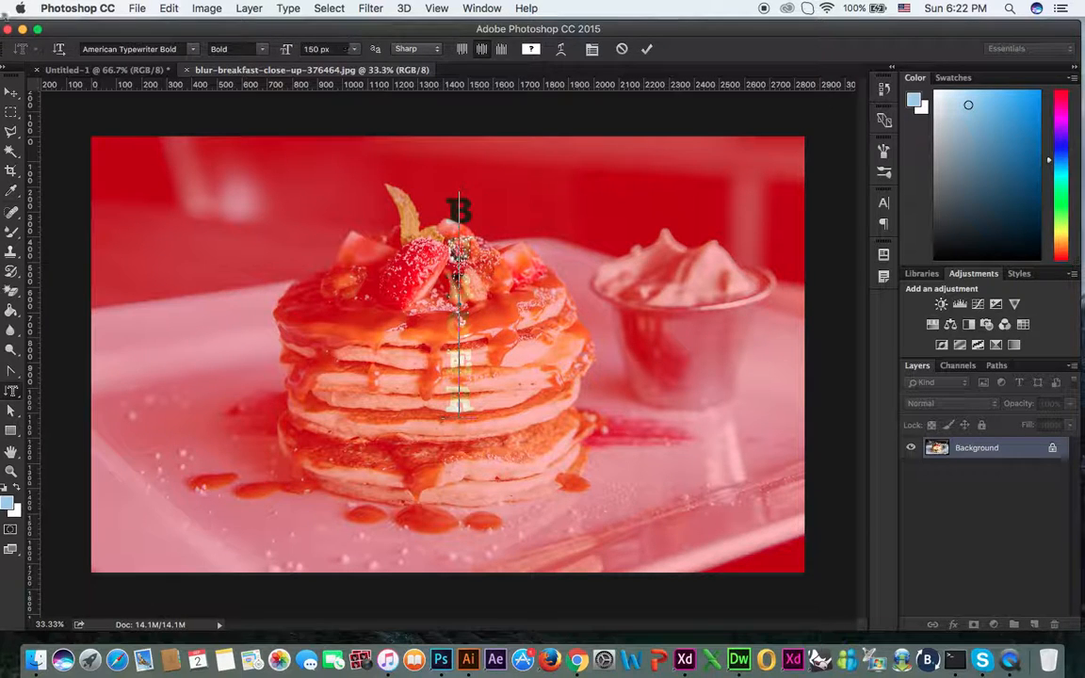
left_click(11, 94)
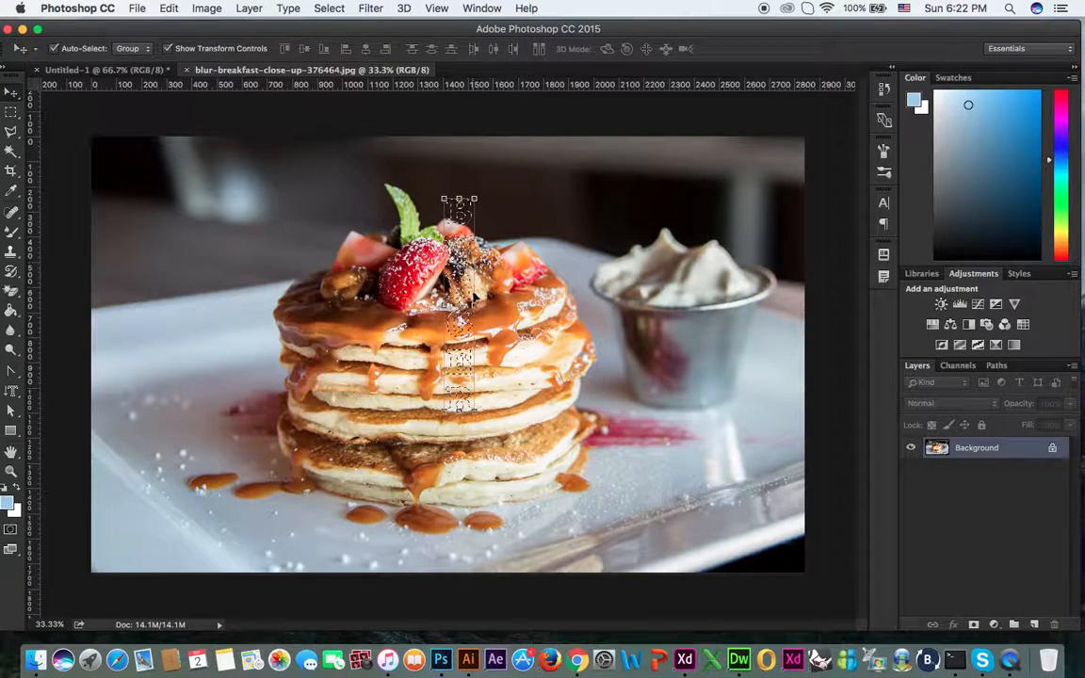
left_click(112, 69)
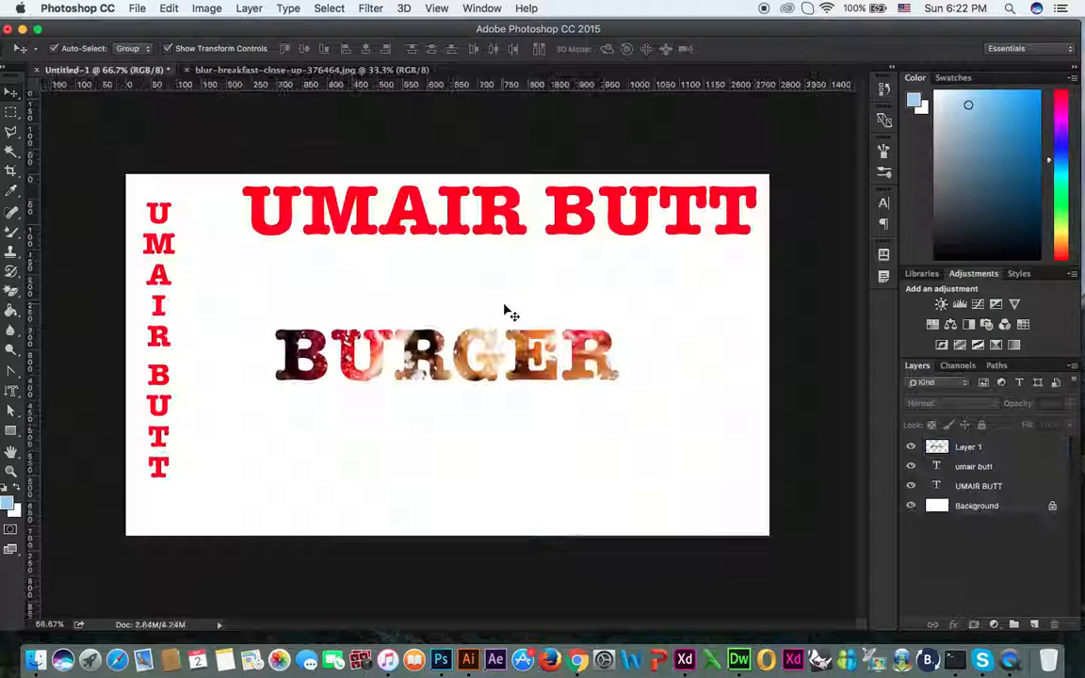
Step: Paste the vertical pancake-filled BURGER letters as Layer 2, scale to about 55%, and place at the right edge
key("super+v")
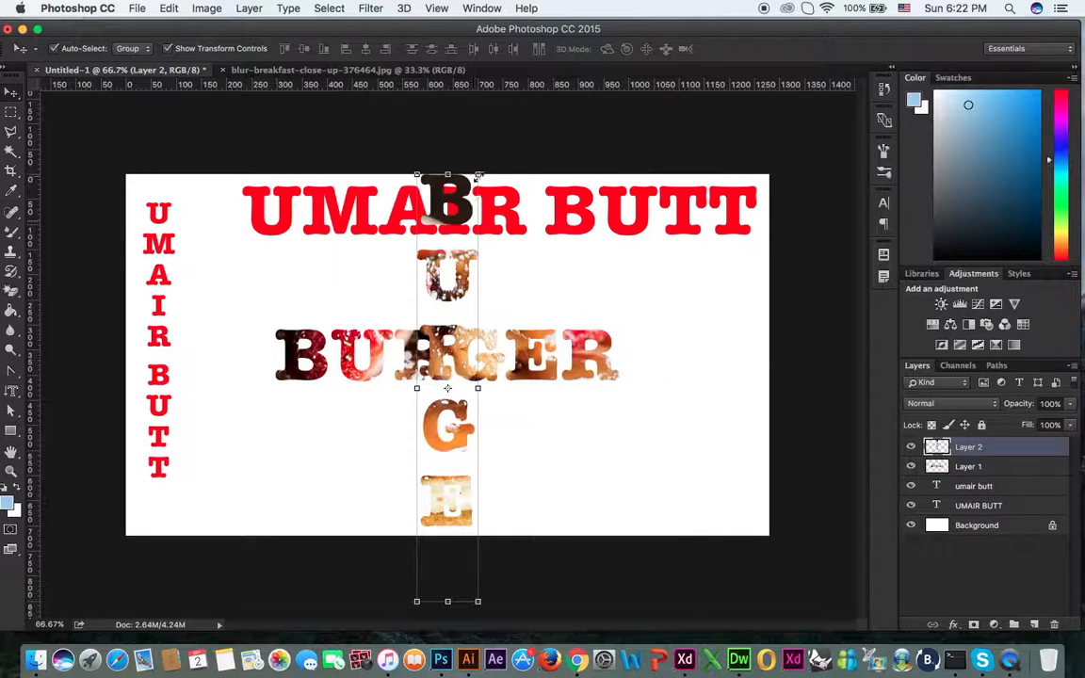
left_click_drag(479, 176, 464, 272)
key("Return")
left_click_drag(501, 319, 749, 308)
left_click(570, 421)
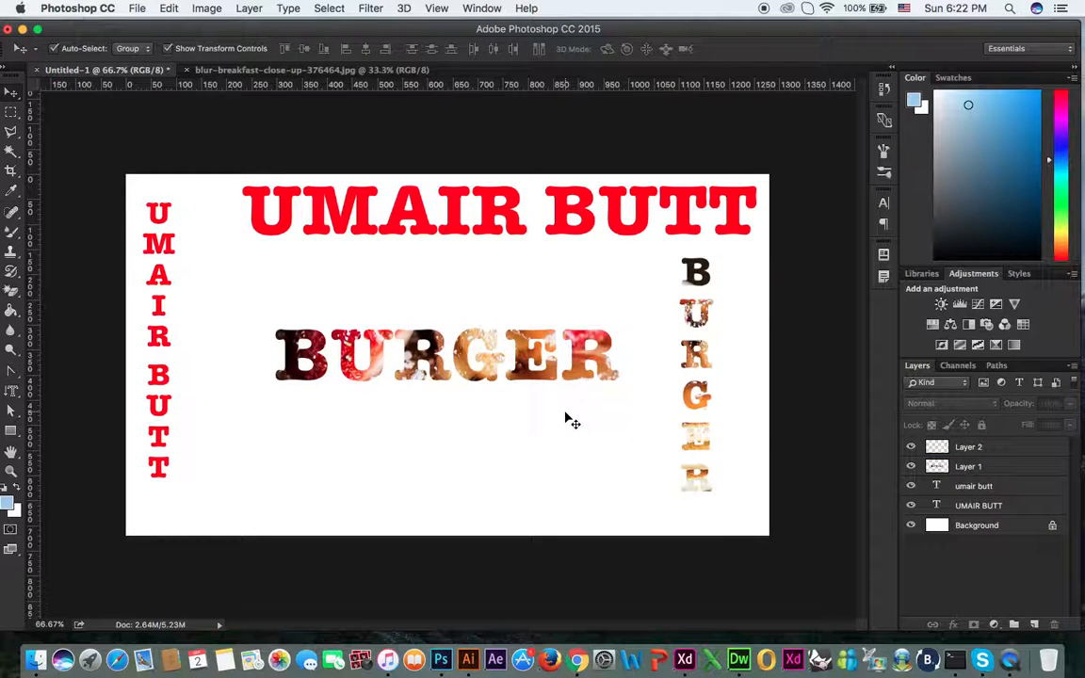